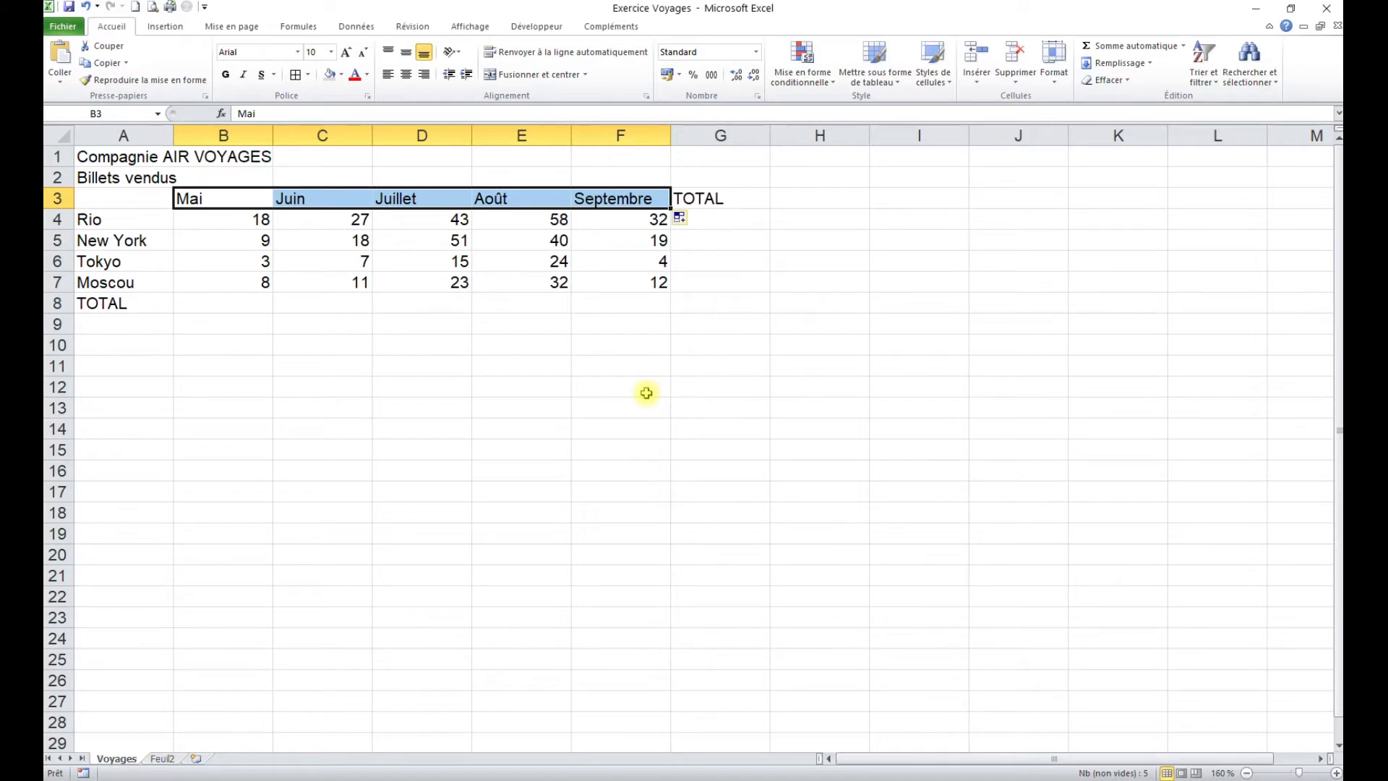
# Calculate Rio's total in G4 with AutoSum over B4:F4 and fill the formula down to G8
pyautogui.click(722, 218)
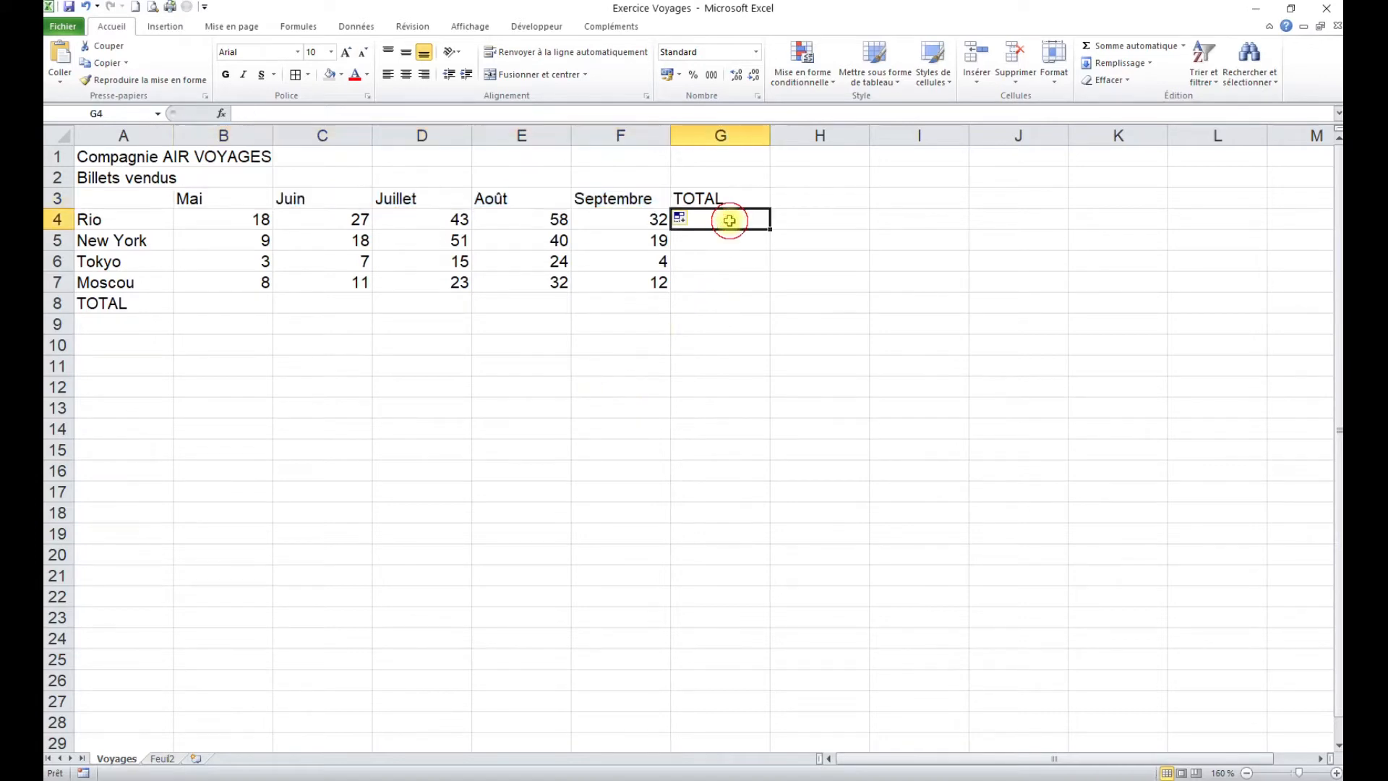
pyautogui.click(1128, 46)
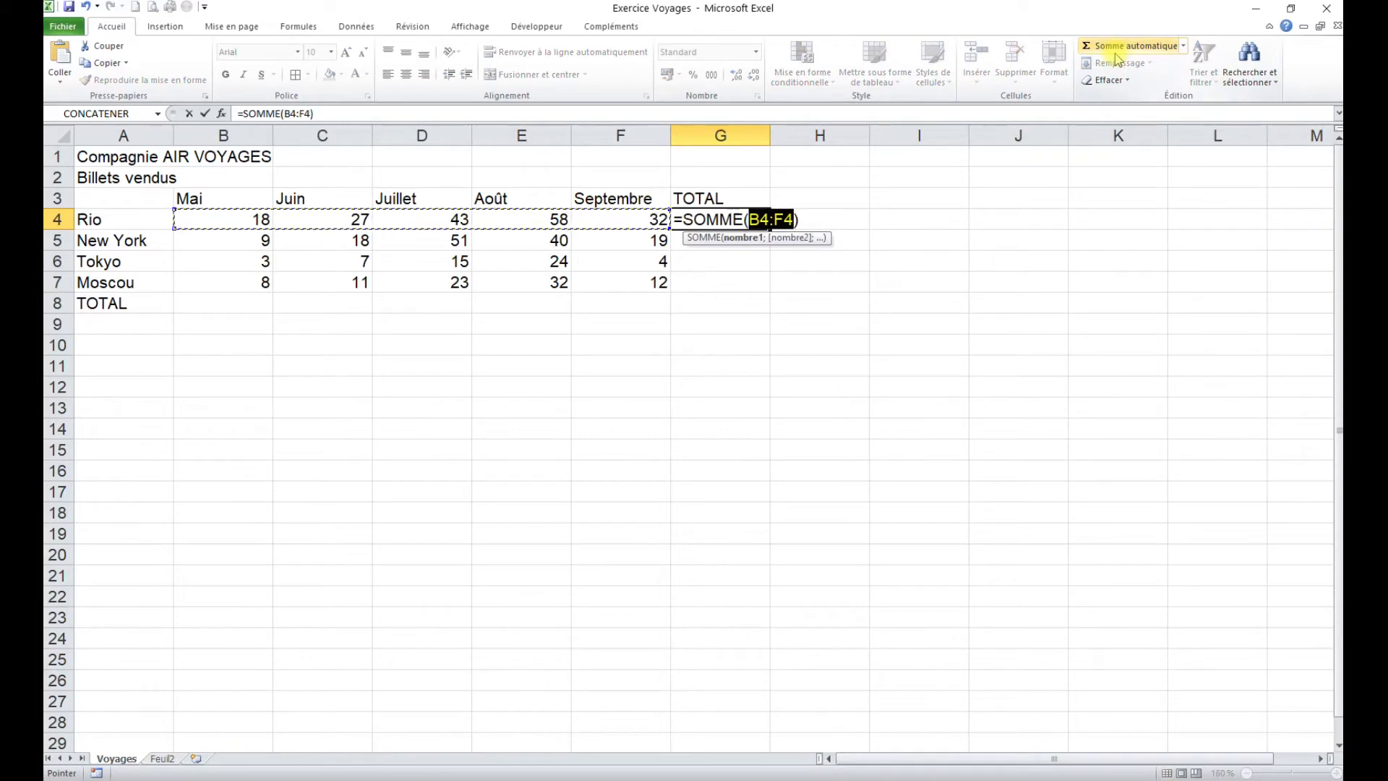
pyautogui.press('Return')
pyautogui.click(754, 220)
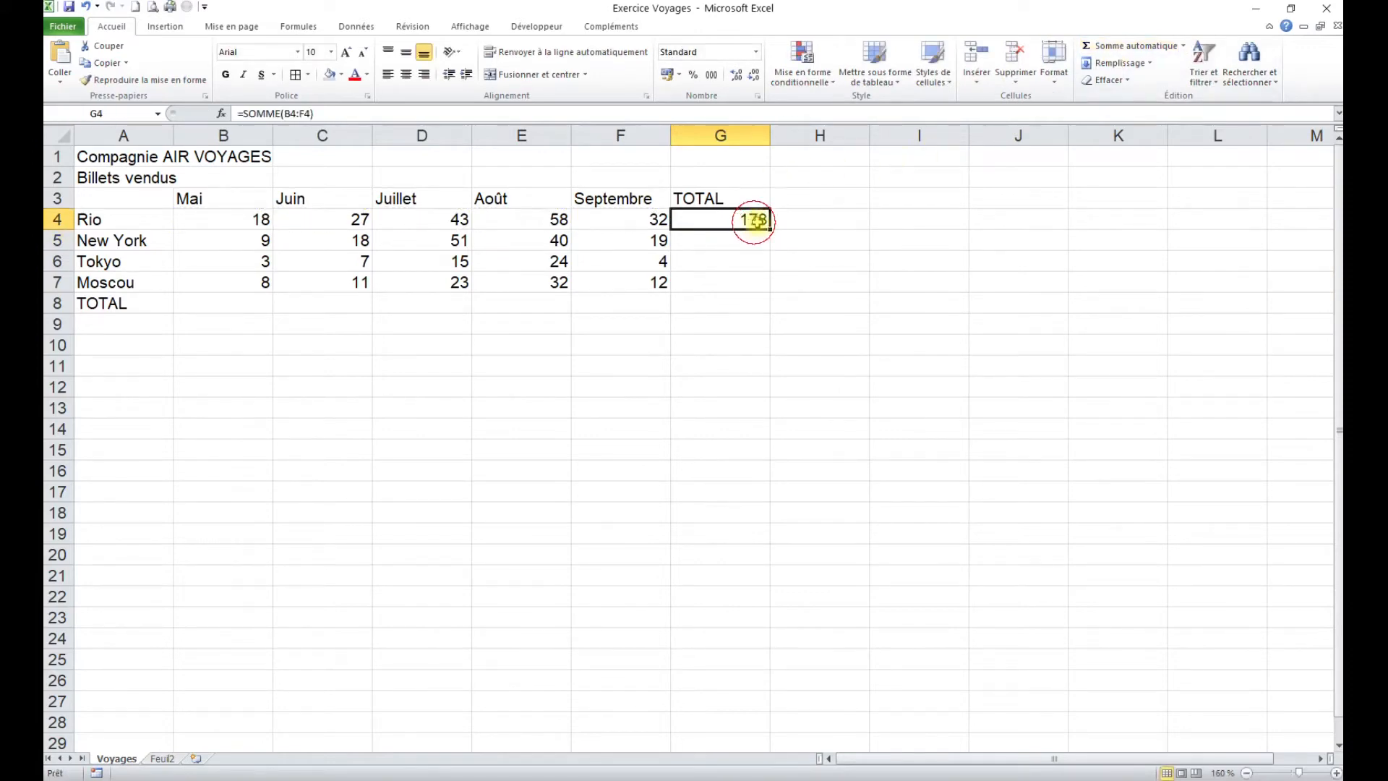
pyautogui.moveTo(773, 230); pyautogui.dragTo(760, 303)
pyautogui.click(729, 305)
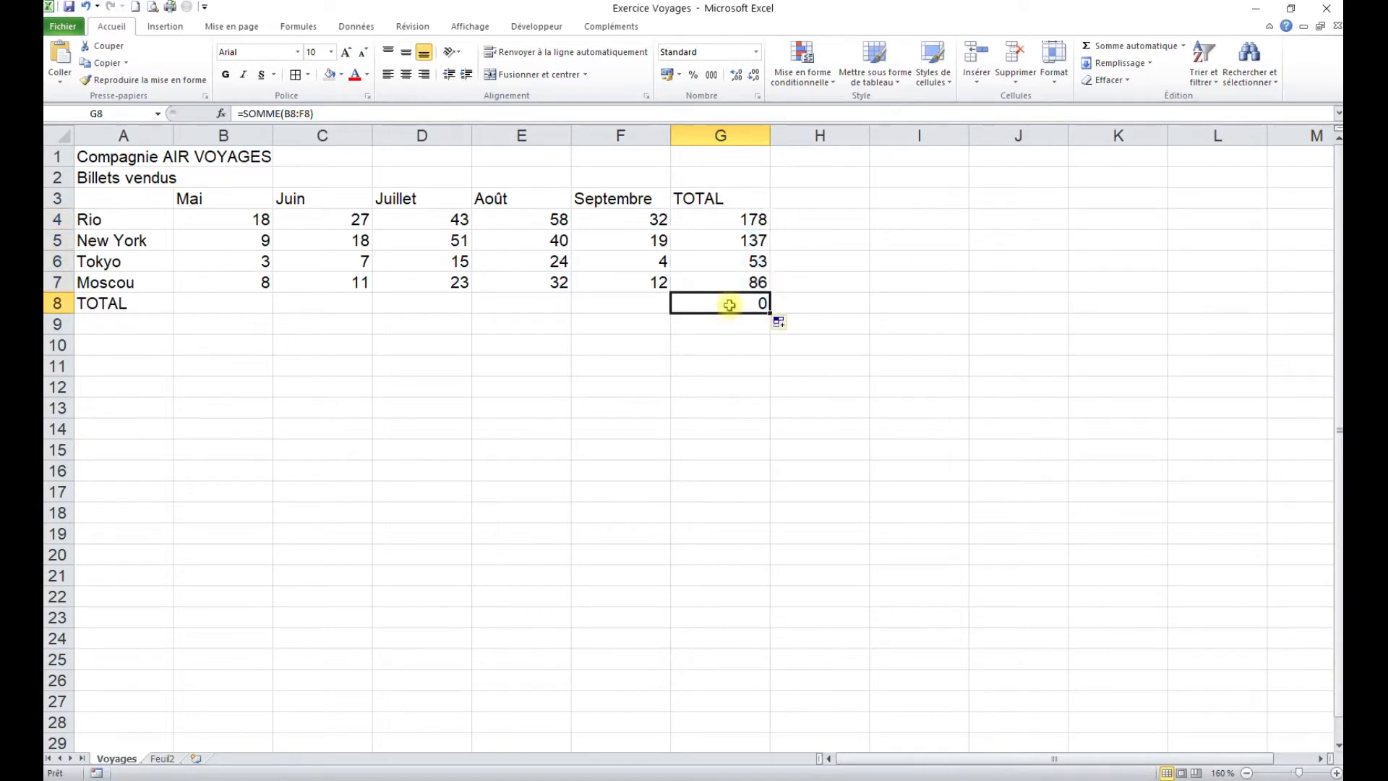
# Calculate the Mai total in B8 with AutoSum over B4:B7 and fill the formula across to G8
pyautogui.click(235, 303)
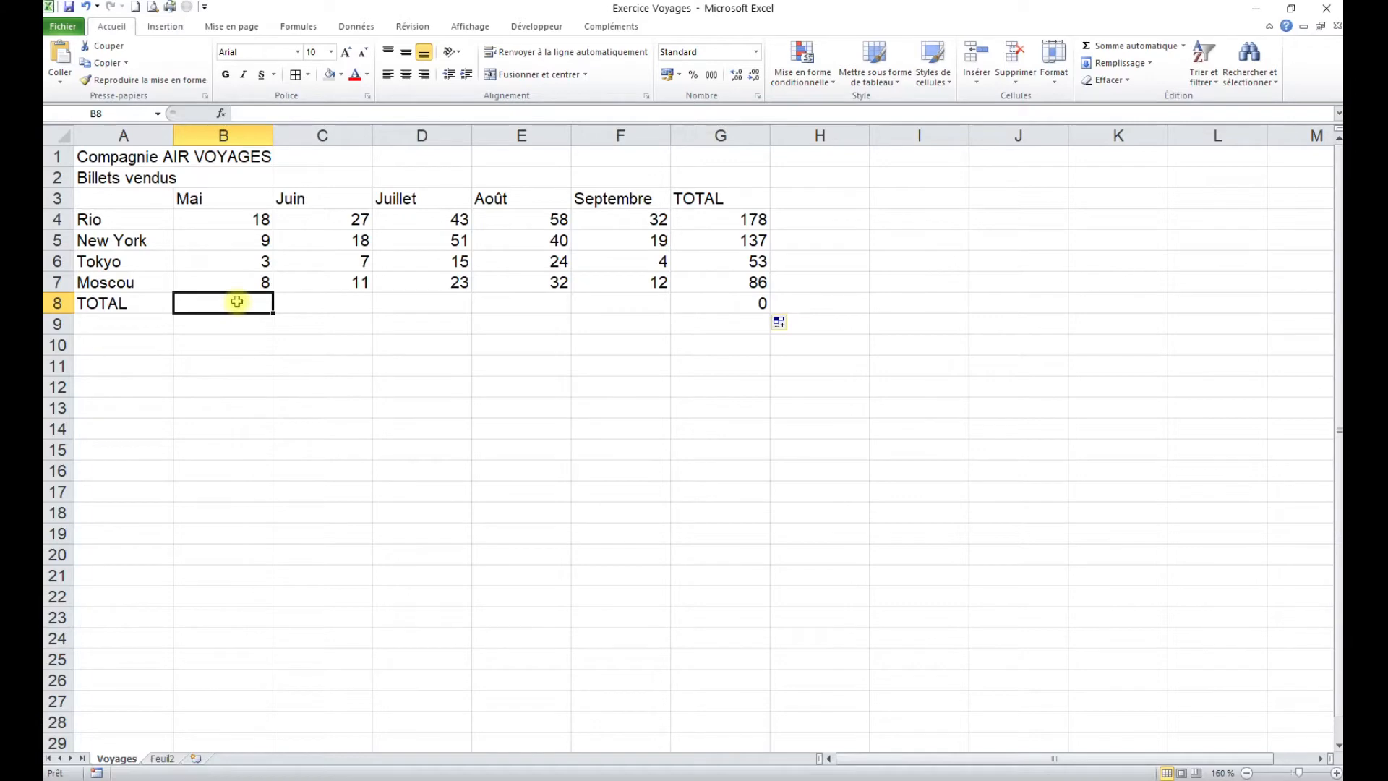
pyautogui.click(1126, 45)
pyautogui.press('Return')
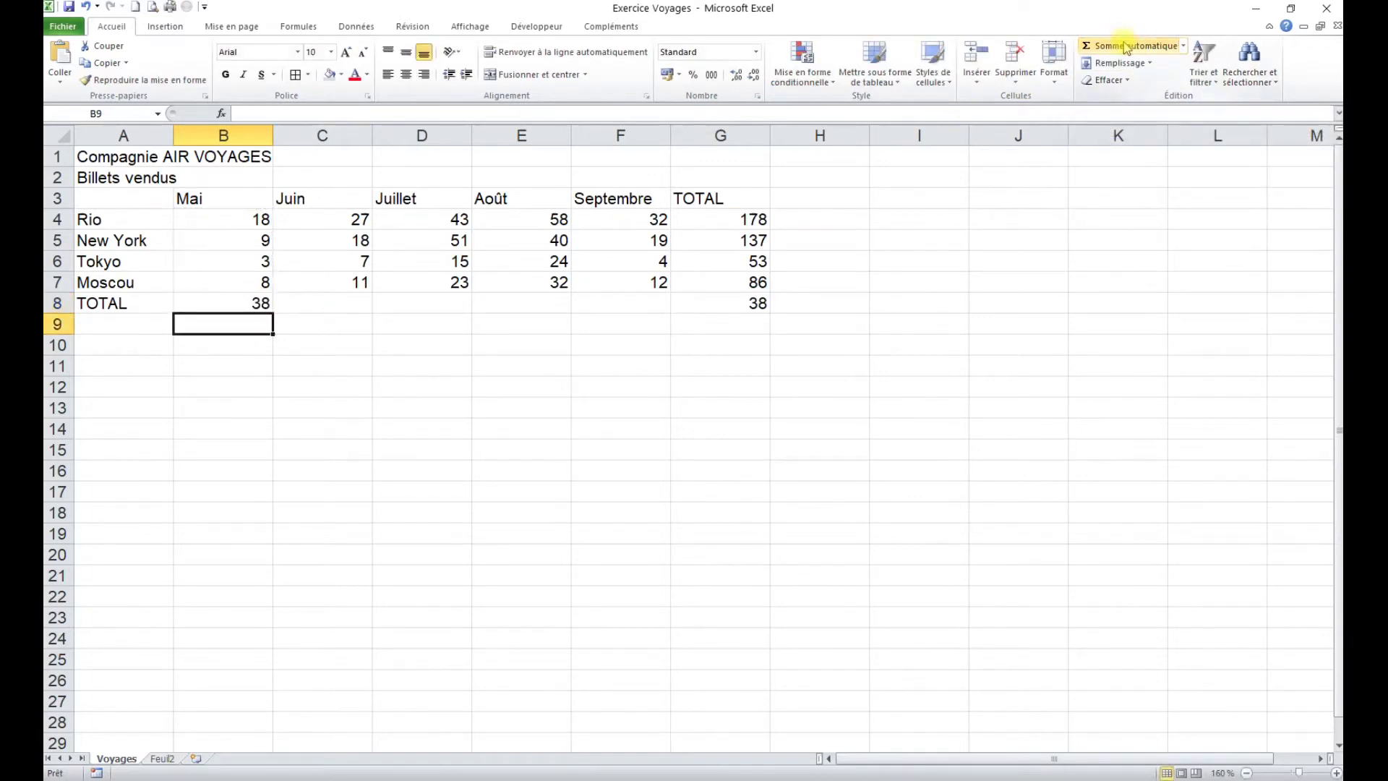
pyautogui.click(217, 304)
pyautogui.moveTo(274, 316); pyautogui.dragTo(733, 312)
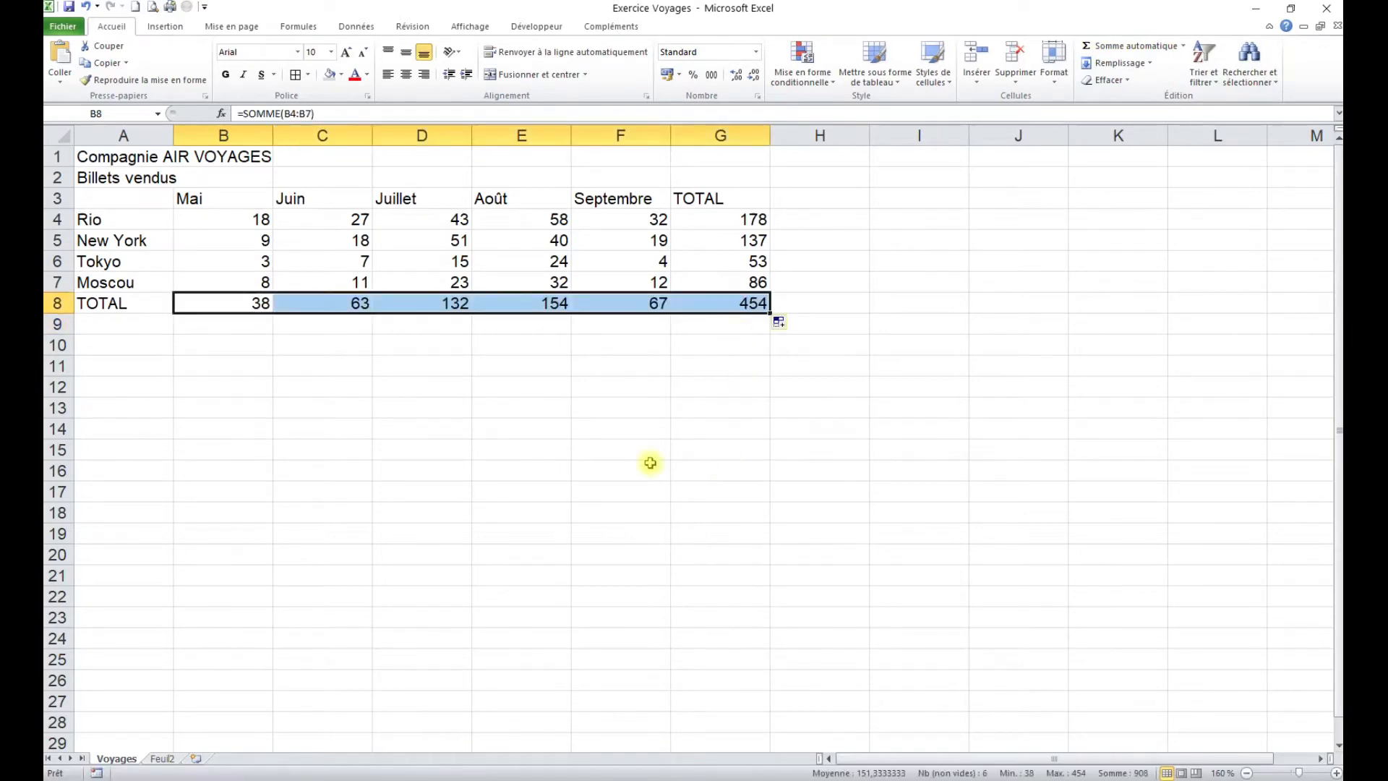
pyautogui.click(647, 459)
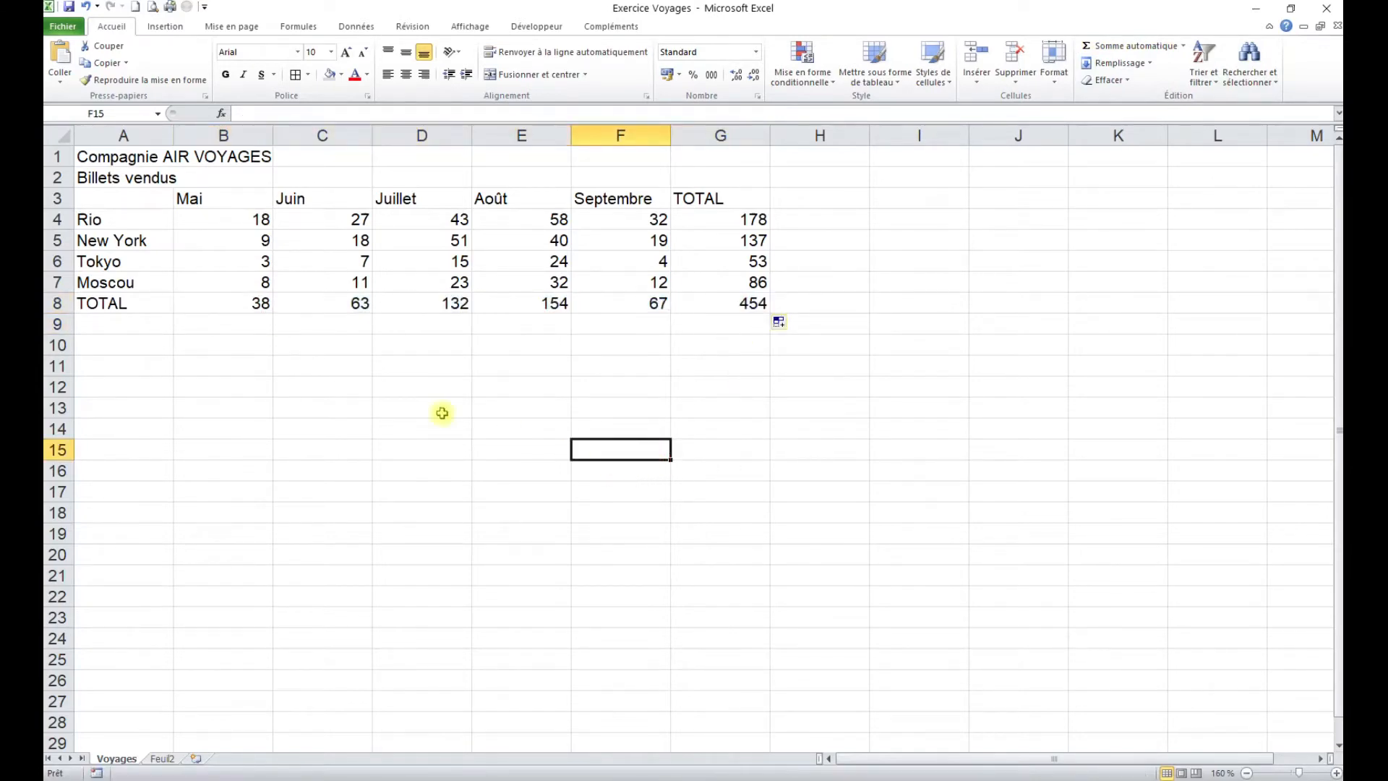
# Clear the totals from row 8 (B8:G8) and from the TOTAL column G
pyautogui.moveTo(227, 304); pyautogui.dragTo(727, 298)
pyautogui.press('Delete')
pyautogui.moveTo(745, 221); pyautogui.dragTo(746, 293)
pyautogui.press('Delete')
pyautogui.click(735, 377)
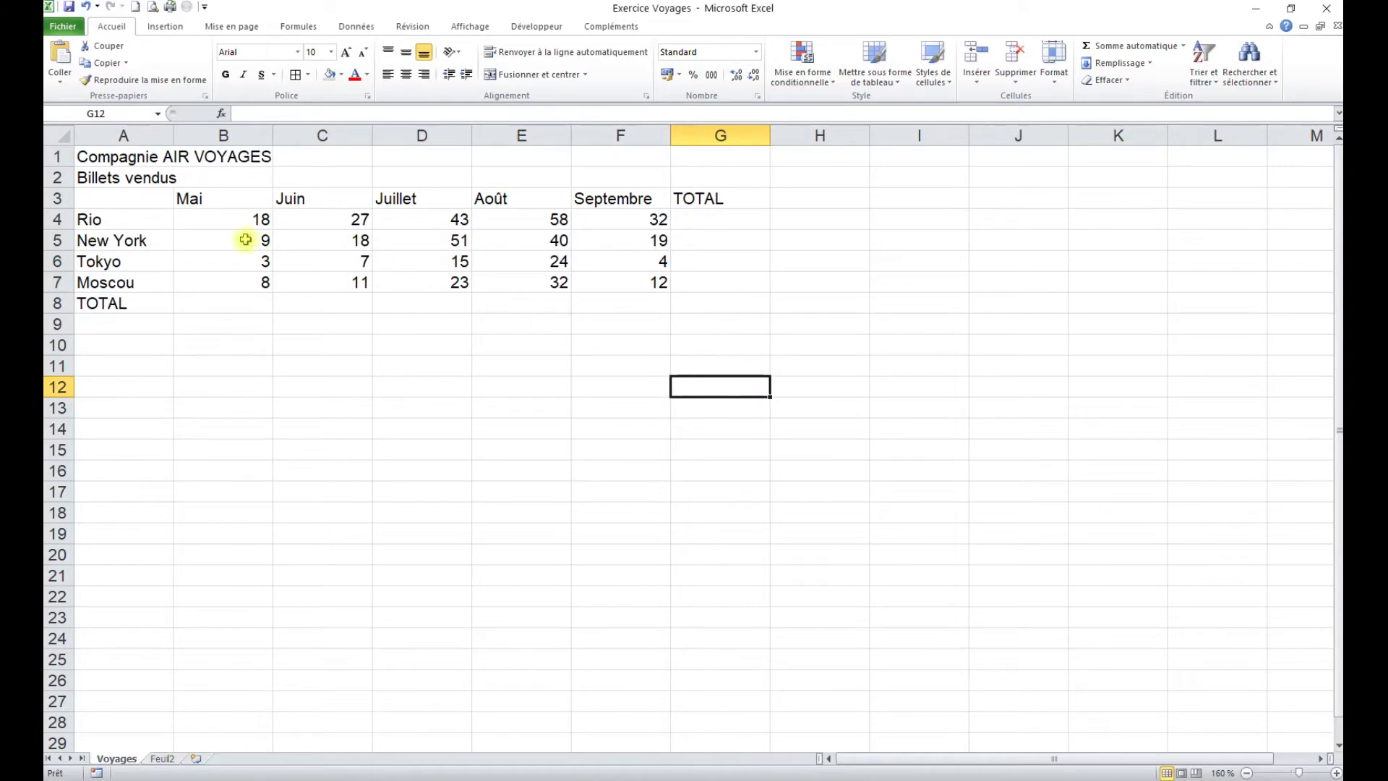
# Calculate all row and column totals at once by applying AutoSum to the range B4:G8
pyautogui.moveTo(211, 219); pyautogui.dragTo(696, 295)
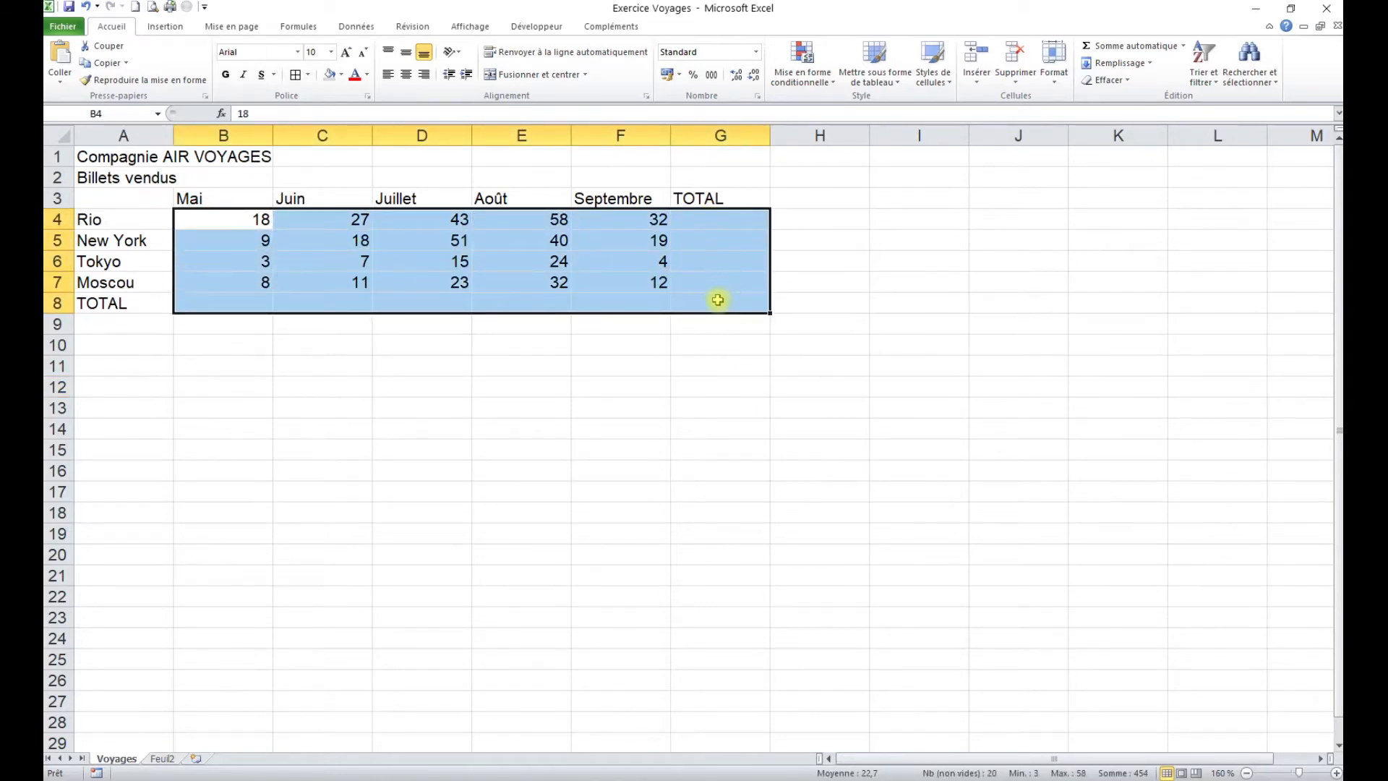
pyautogui.click(1131, 45)
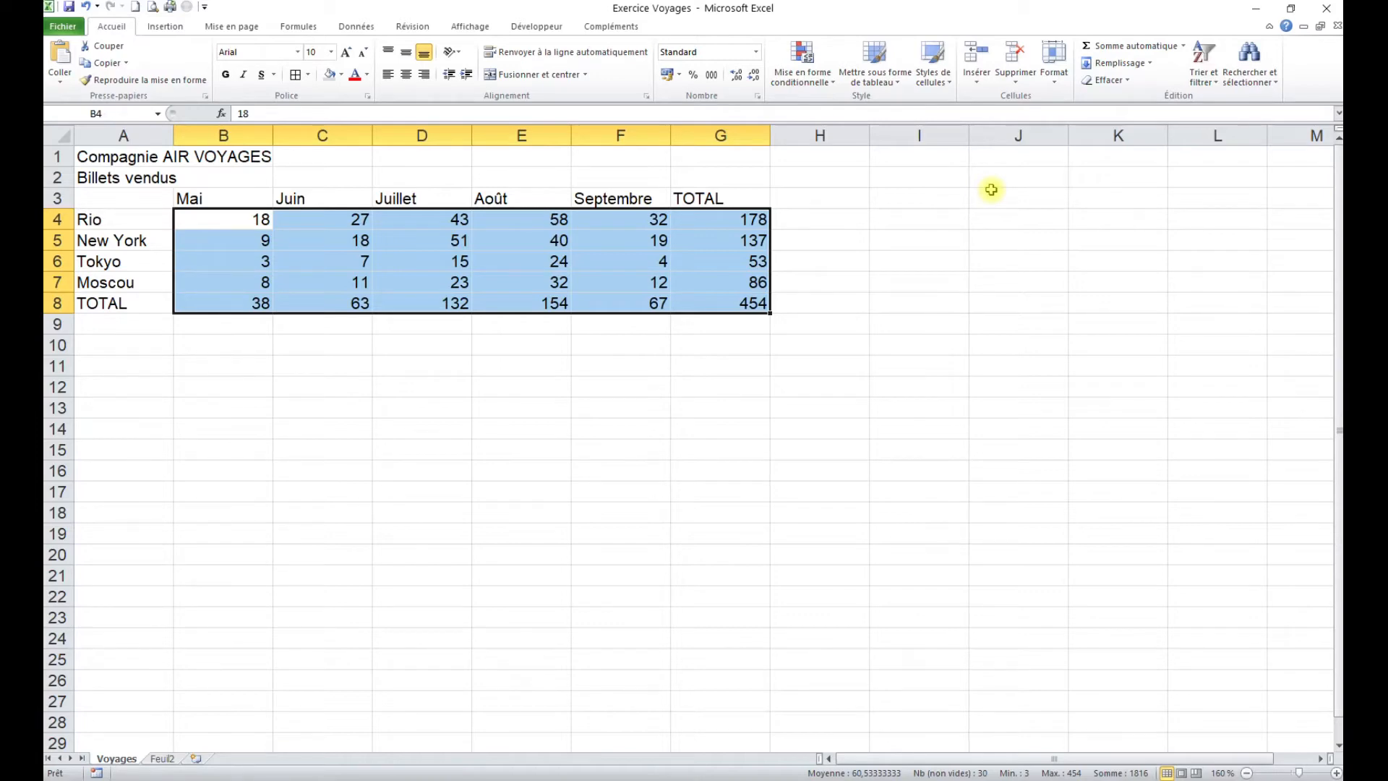
# Set the font size to 12 for row 1 and to 10 for the range A2:G8
pyautogui.click(60, 157)
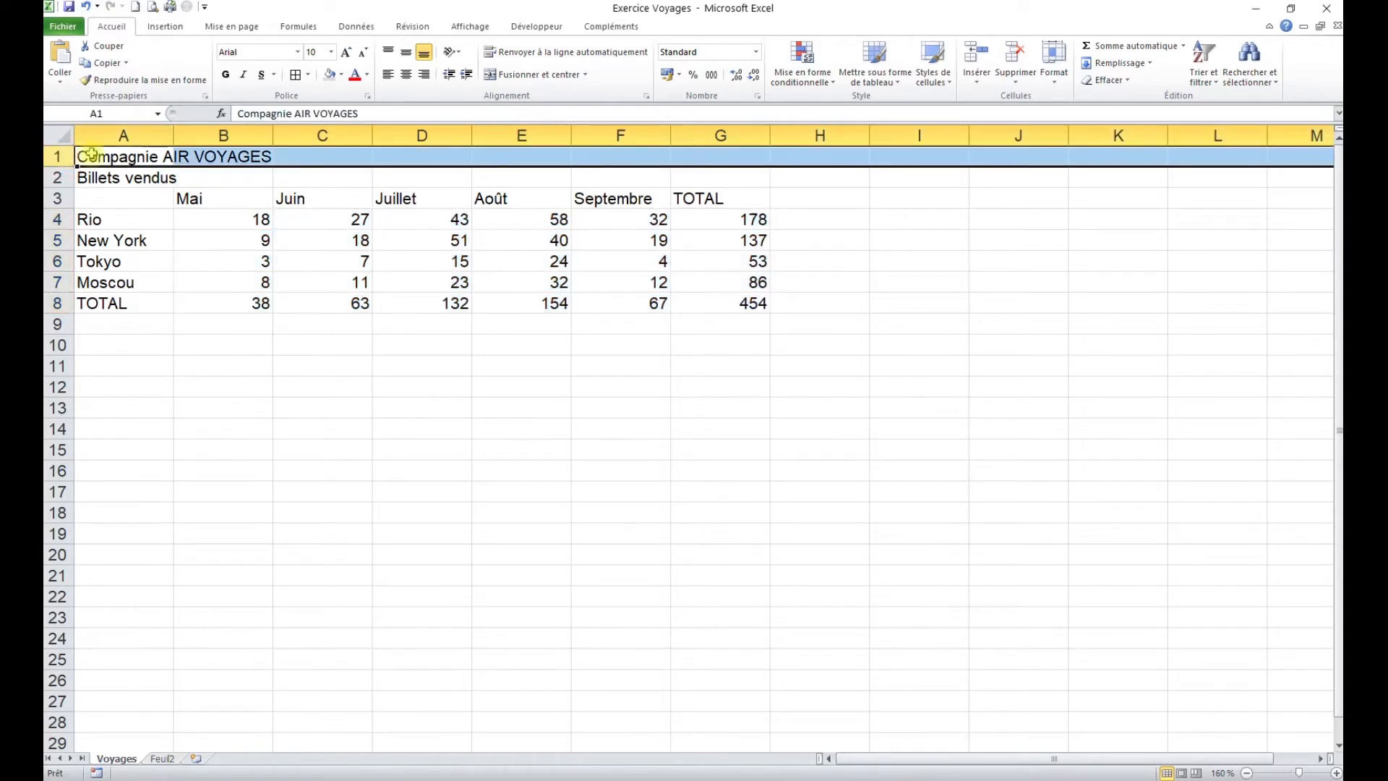
pyautogui.click(331, 52)
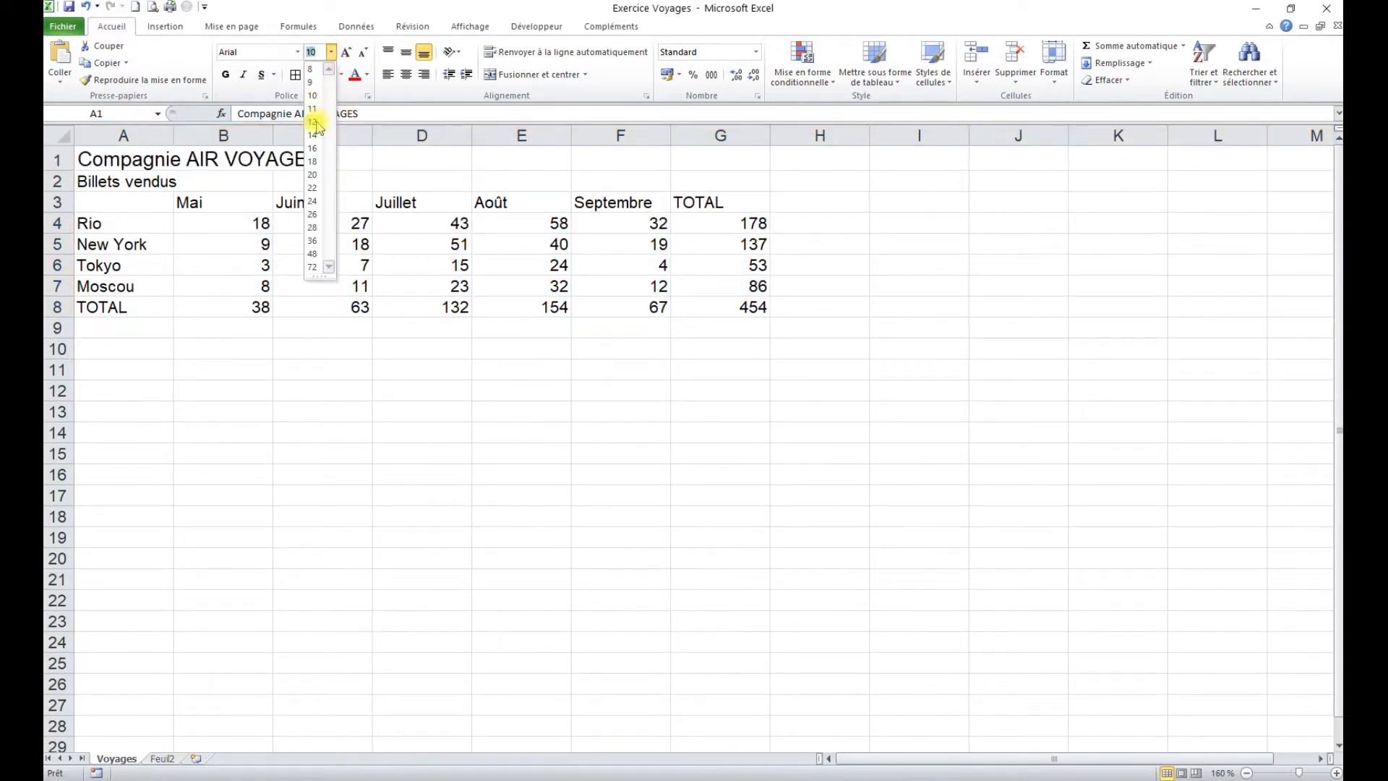
pyautogui.click(314, 121)
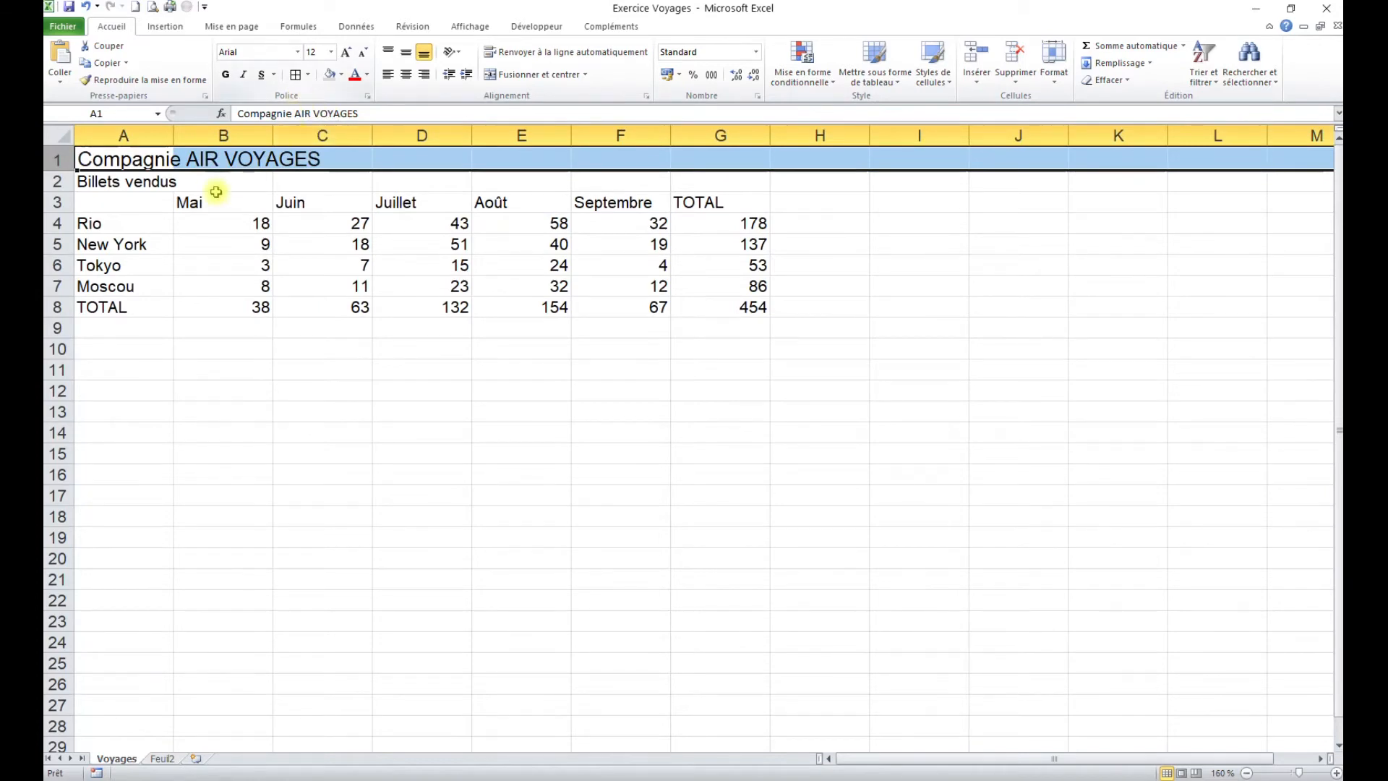
pyautogui.moveTo(118, 182); pyautogui.dragTo(706, 318)
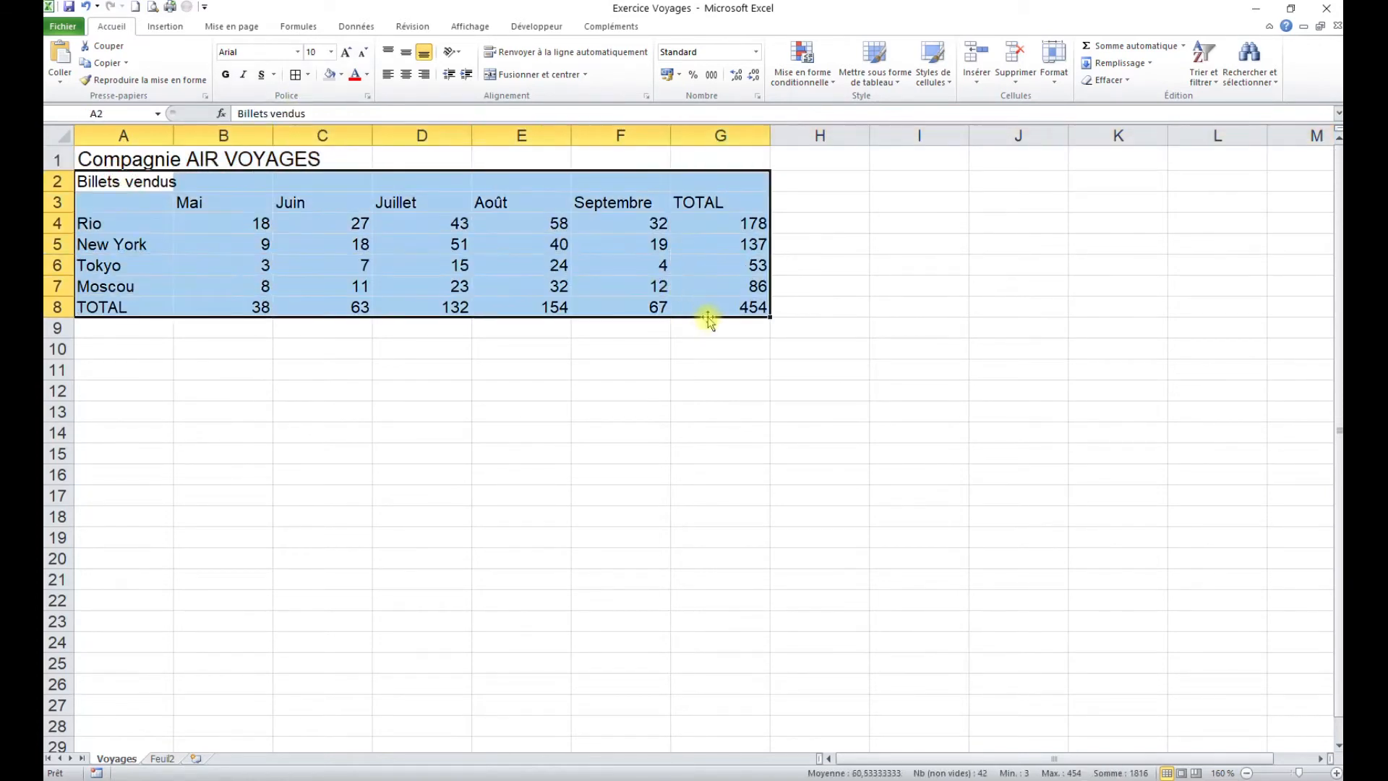
pyautogui.click(317, 52)
pyautogui.write('10')
pyautogui.click(431, 248)
# Centre the two titles in A1:G2 horizontally with the Centré sur plusieurs colonnes alignment
pyautogui.moveTo(127, 159); pyautogui.dragTo(703, 177)
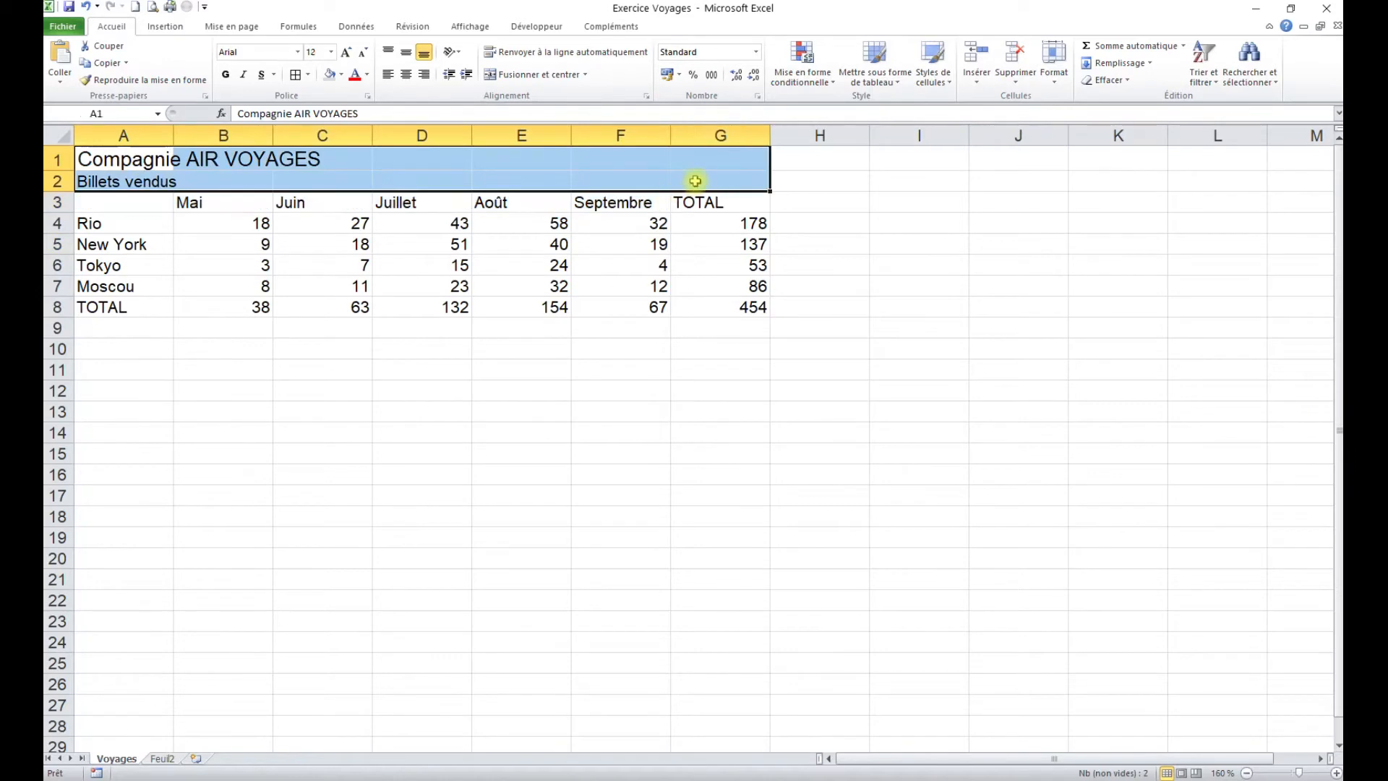
pyautogui.click(647, 96)
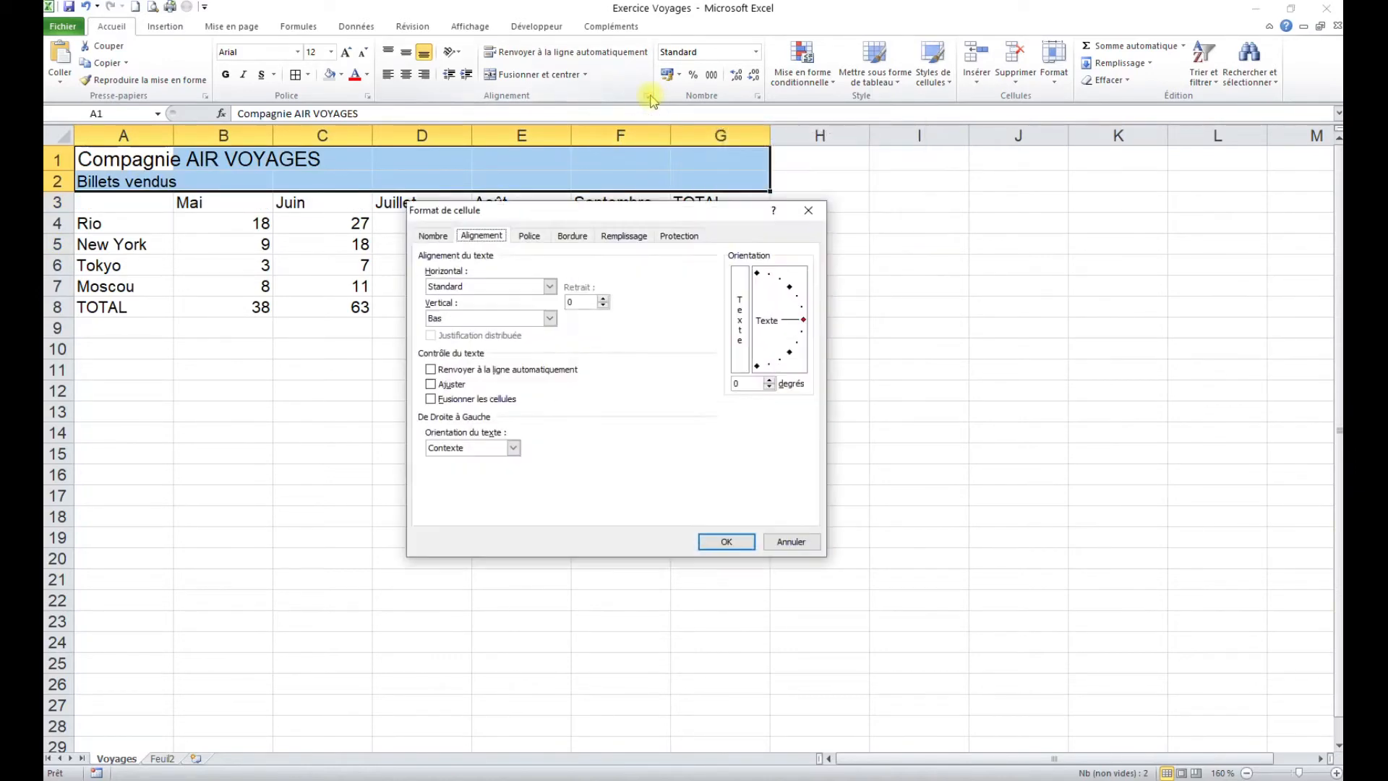
pyautogui.click(550, 286)
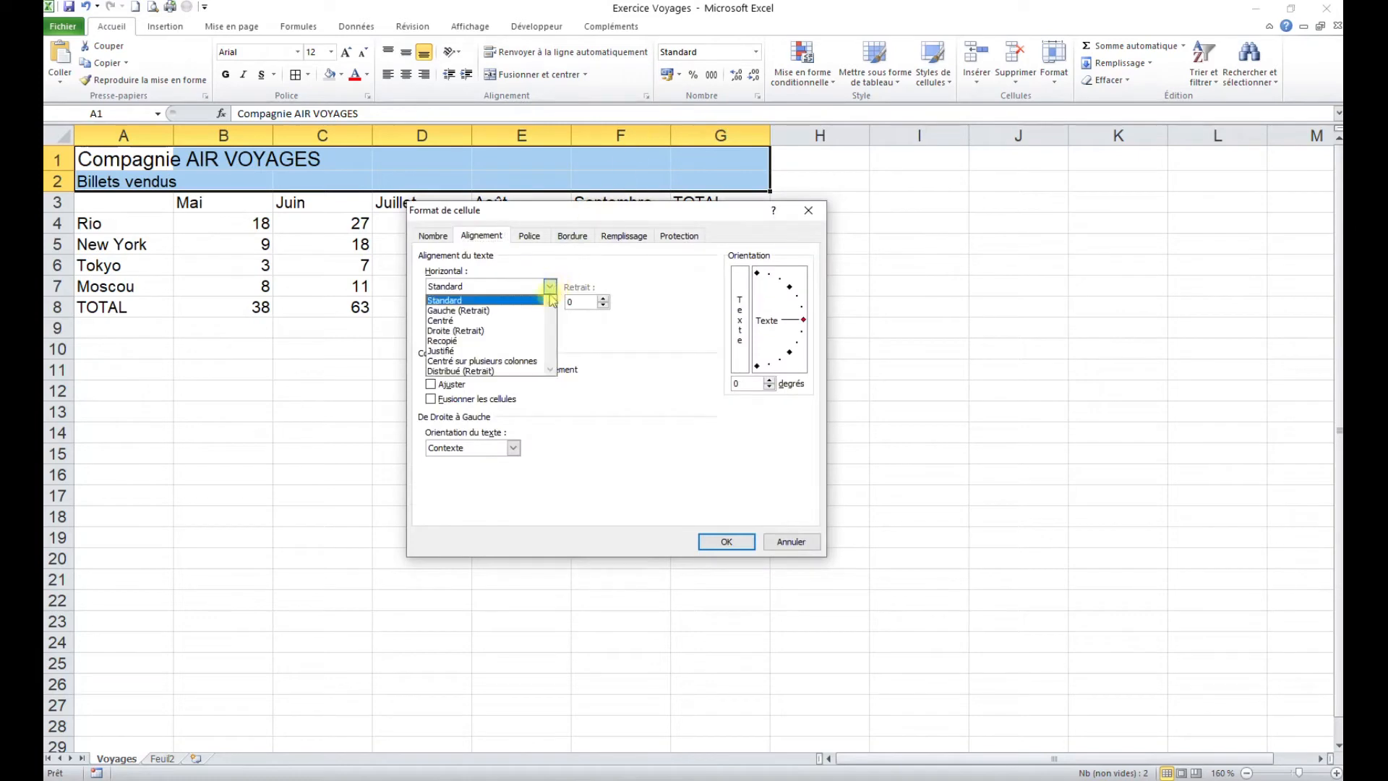
pyautogui.click(511, 362)
pyautogui.click(725, 542)
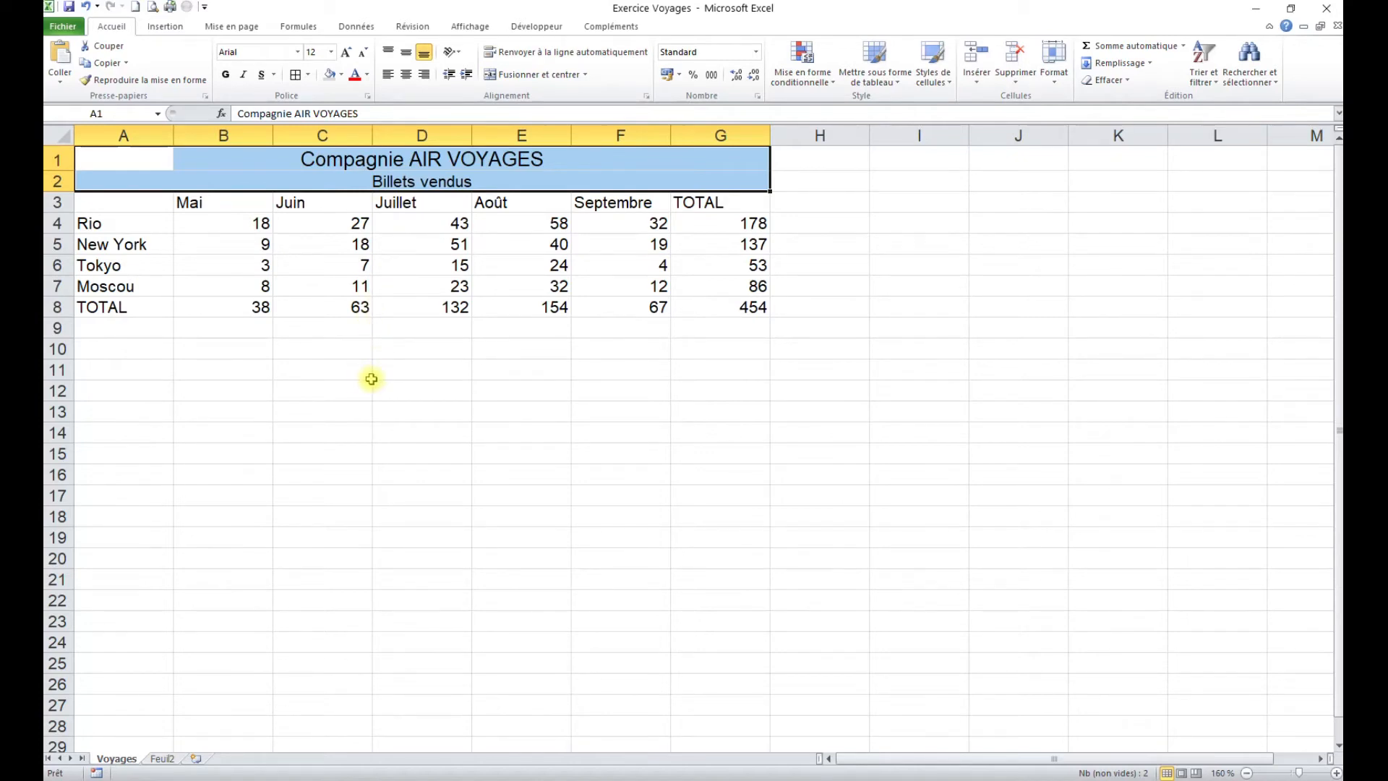
# Make the column headings in B3:G3 bold and centred
pyautogui.moveTo(191, 203); pyautogui.dragTo(696, 203)
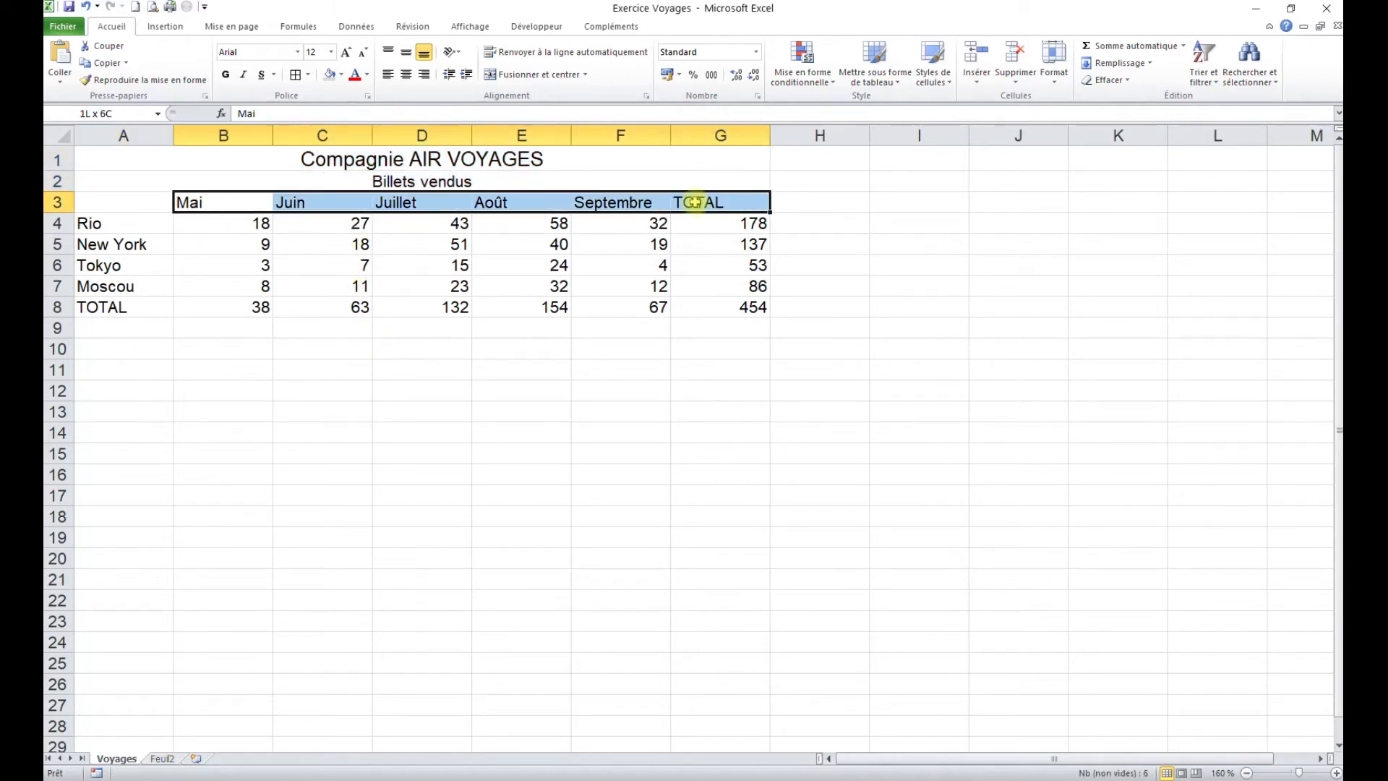
pyautogui.click(225, 75)
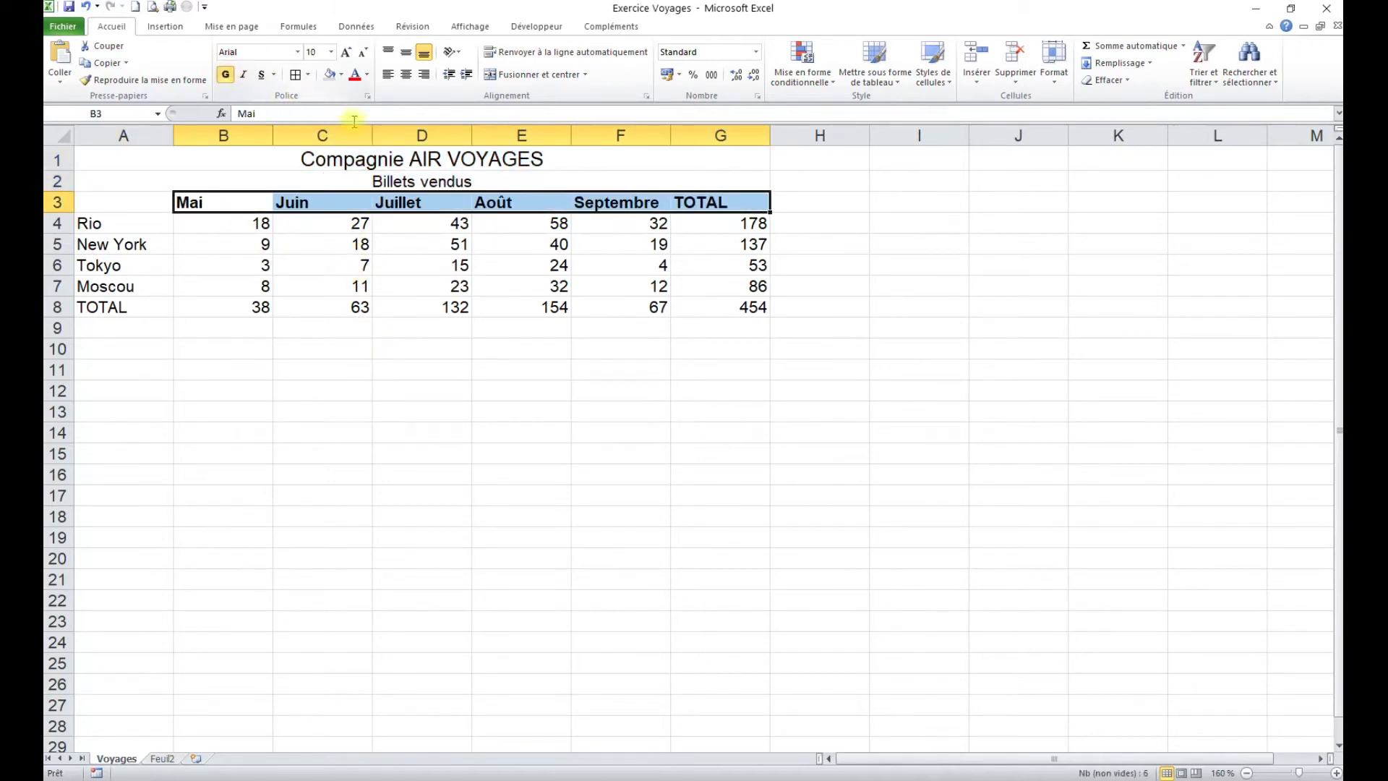
pyautogui.click(407, 74)
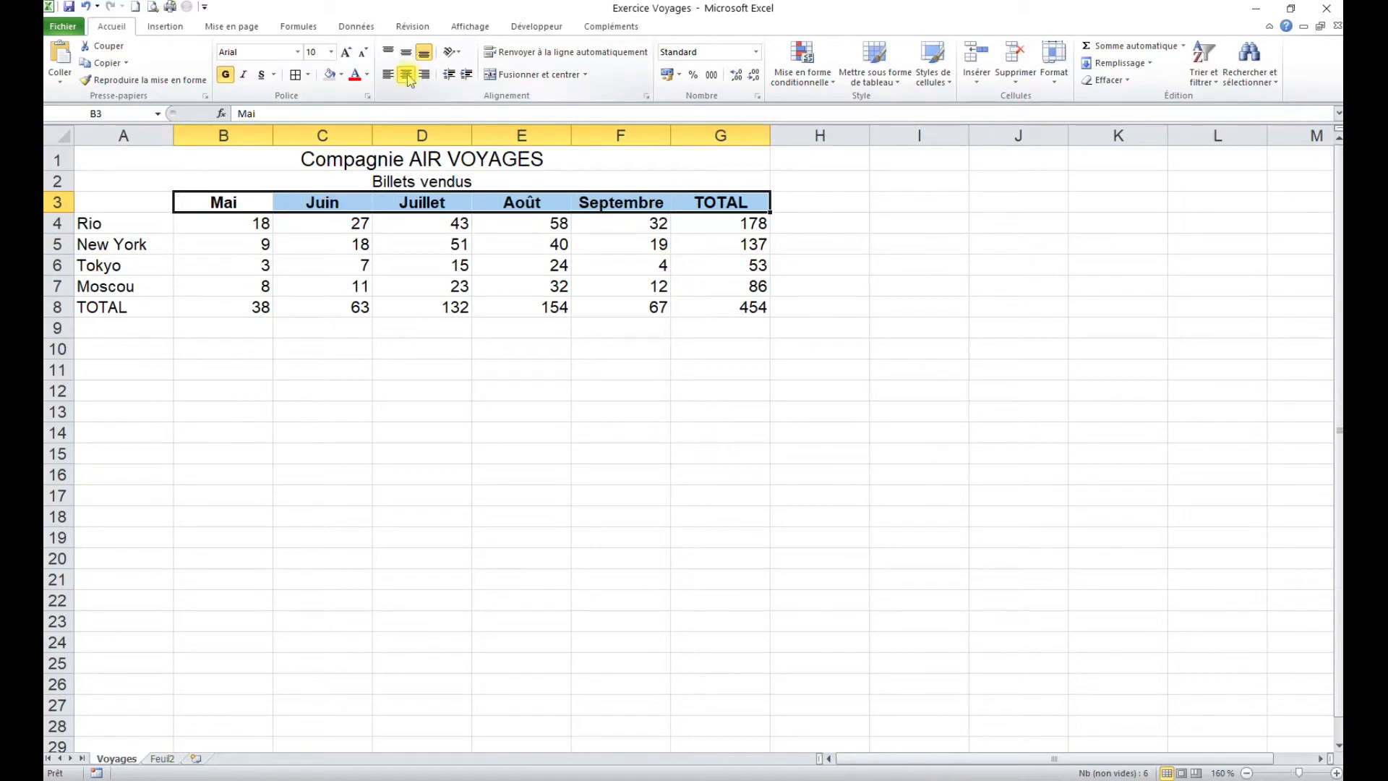
# Make the row labels in A4:A8, the totals in B8:G8 and the totals in G4:G7 bold
pyautogui.moveTo(155, 218); pyautogui.dragTo(154, 305)
pyautogui.click(225, 75)
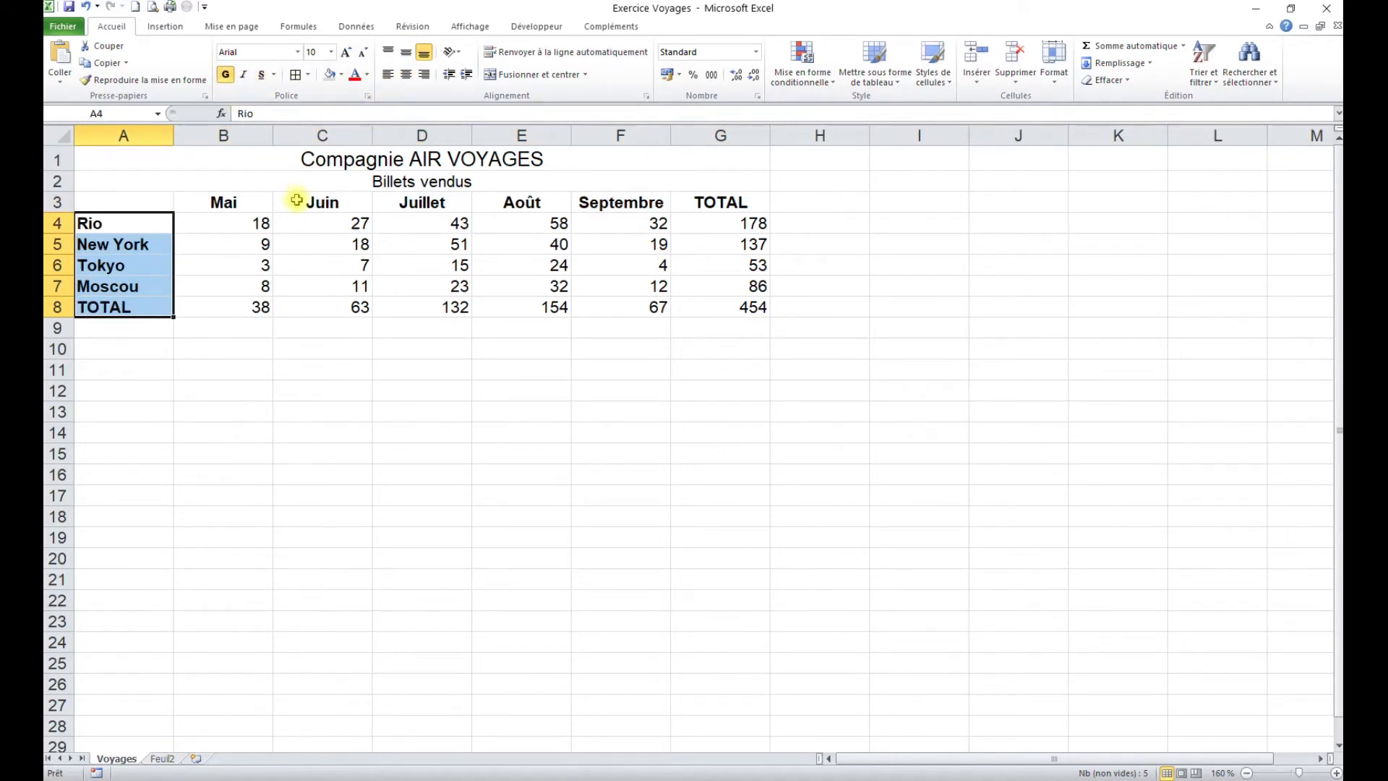
pyautogui.moveTo(256, 311); pyautogui.dragTo(715, 310)
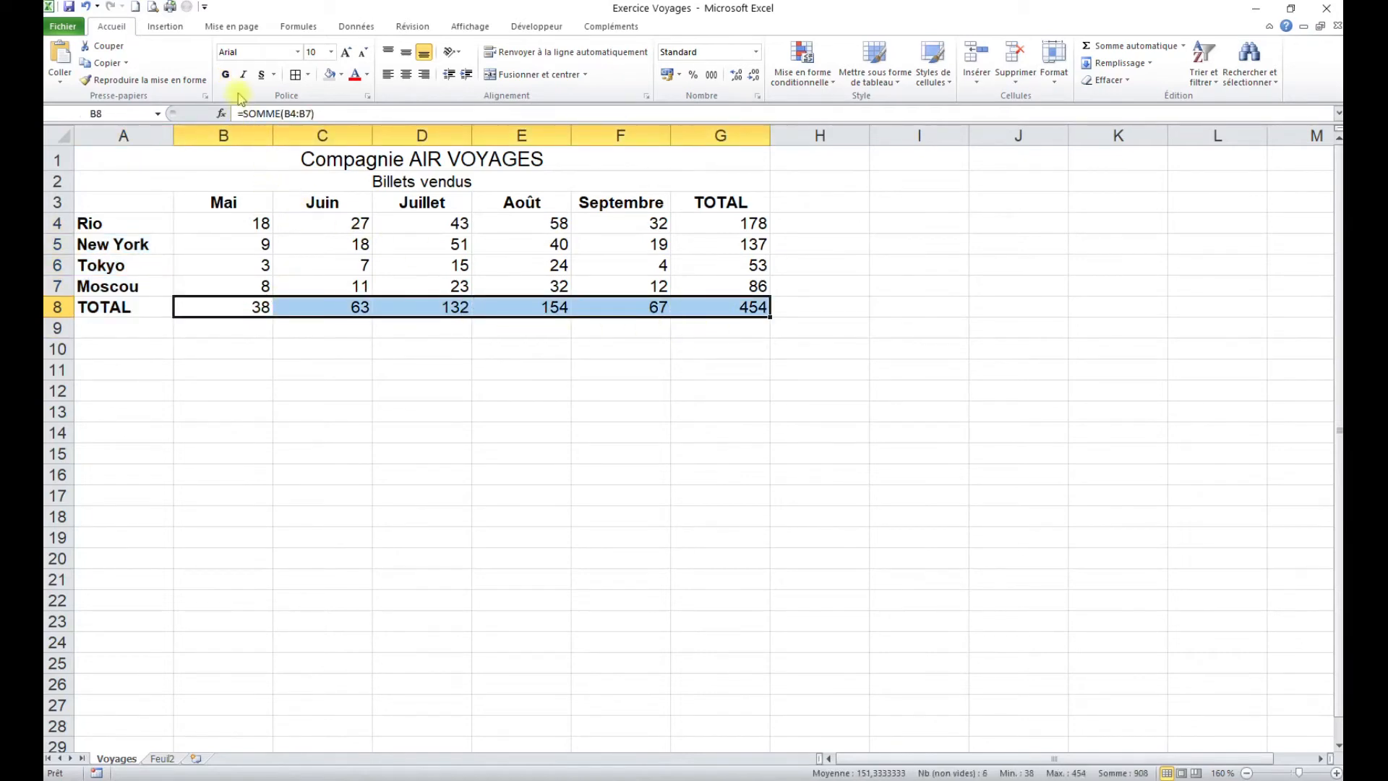
pyautogui.click(225, 74)
pyautogui.moveTo(717, 214); pyautogui.dragTo(719, 288)
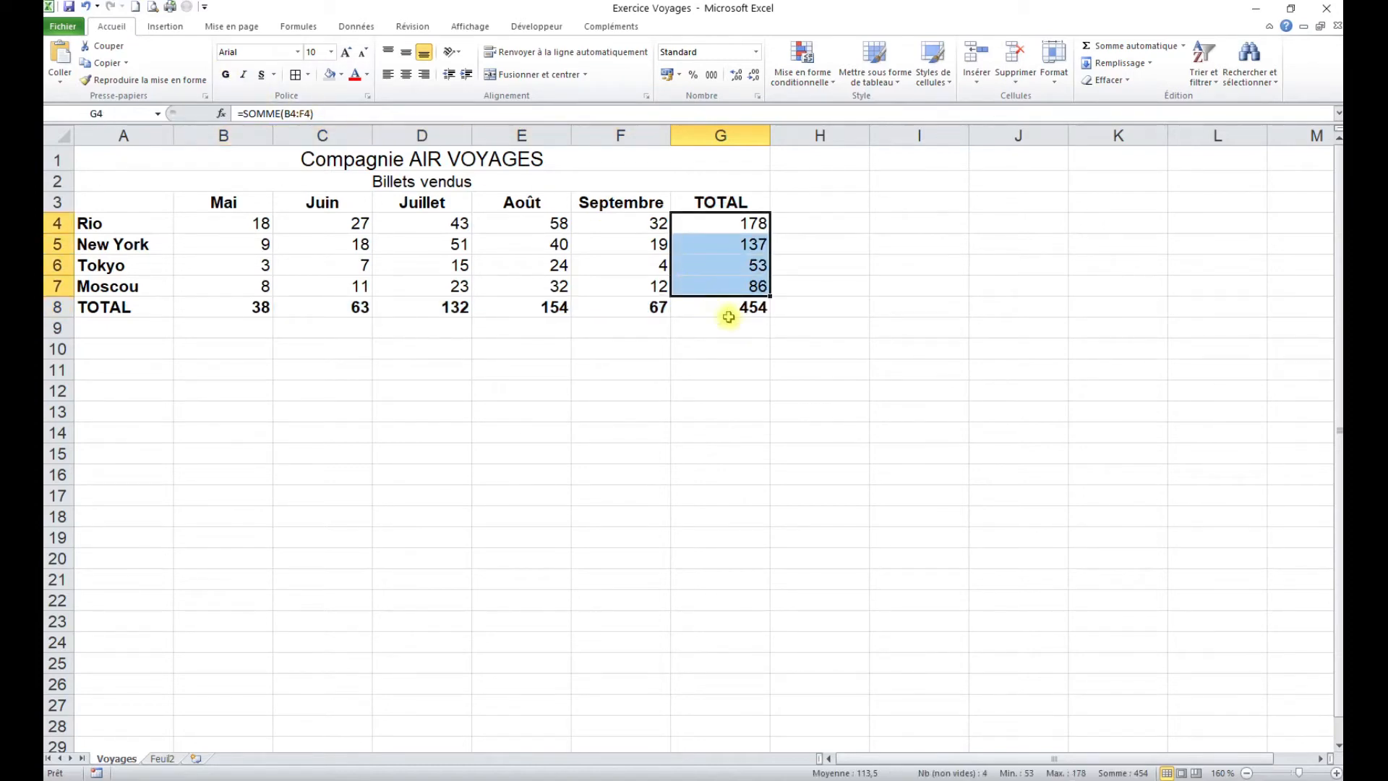
pyautogui.press('F4')
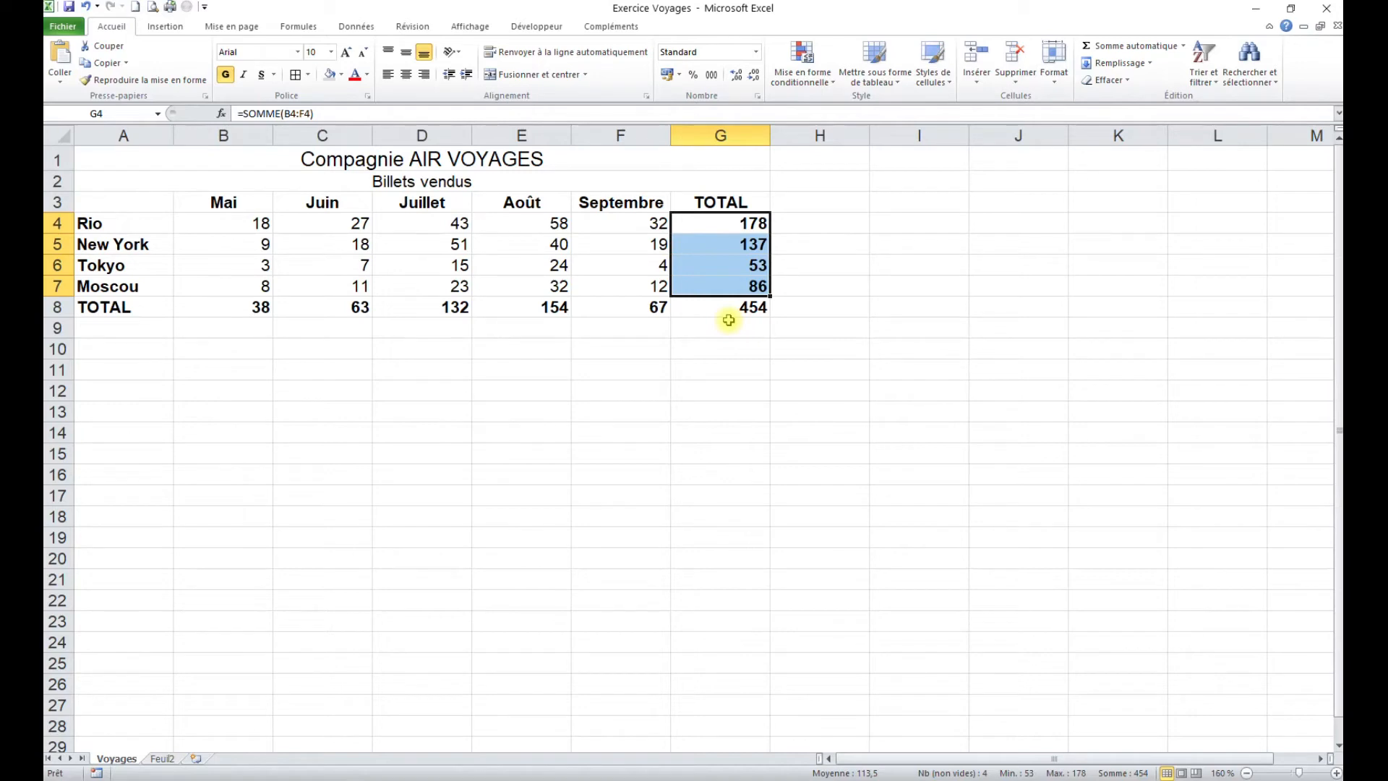
# Apply a light grey fill to the headings B3:G3, the totals G4:G8 and B8:F8, and the title row A1:G1
pyautogui.moveTo(213, 203); pyautogui.dragTo(733, 209)
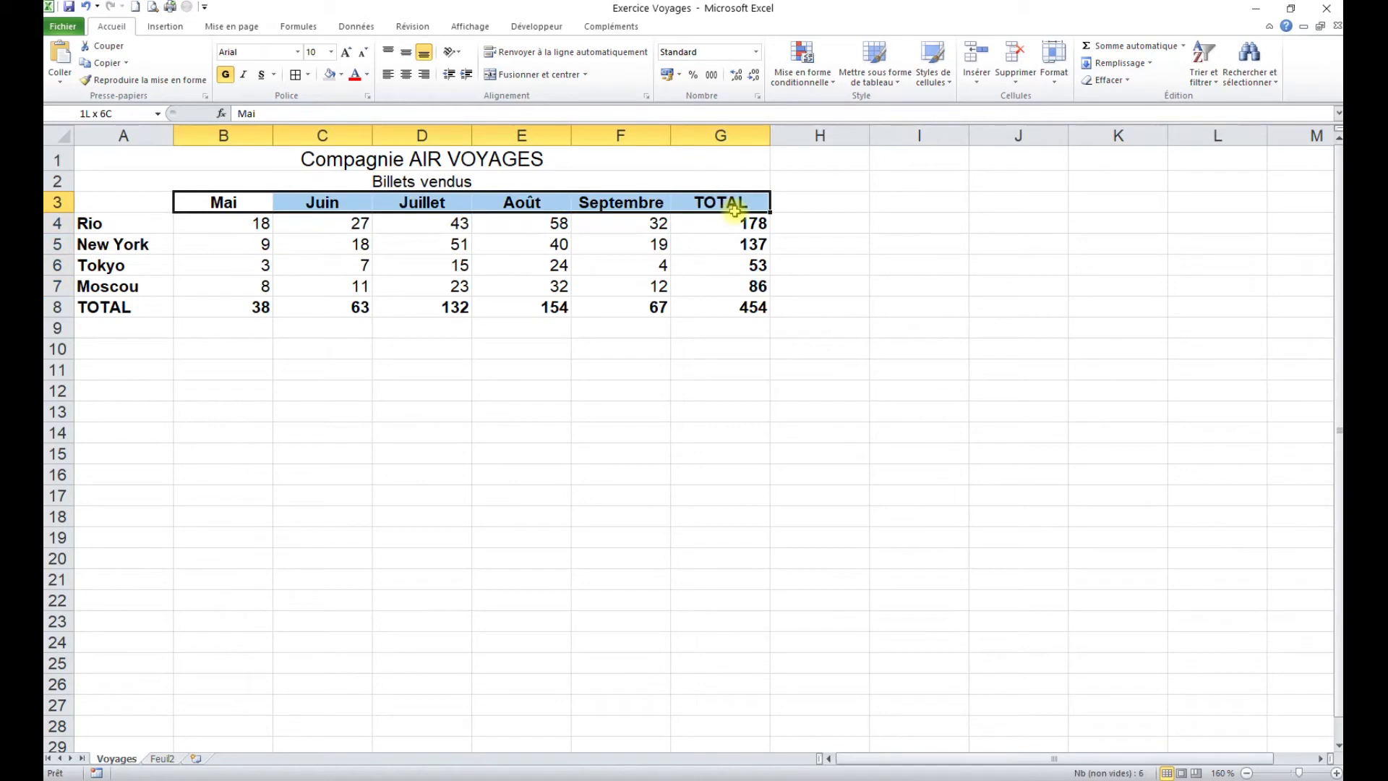
pyautogui.moveTo(737, 213); pyautogui.dragTo(730, 303)
pyautogui.moveTo(238, 302); pyautogui.dragTo(631, 304)
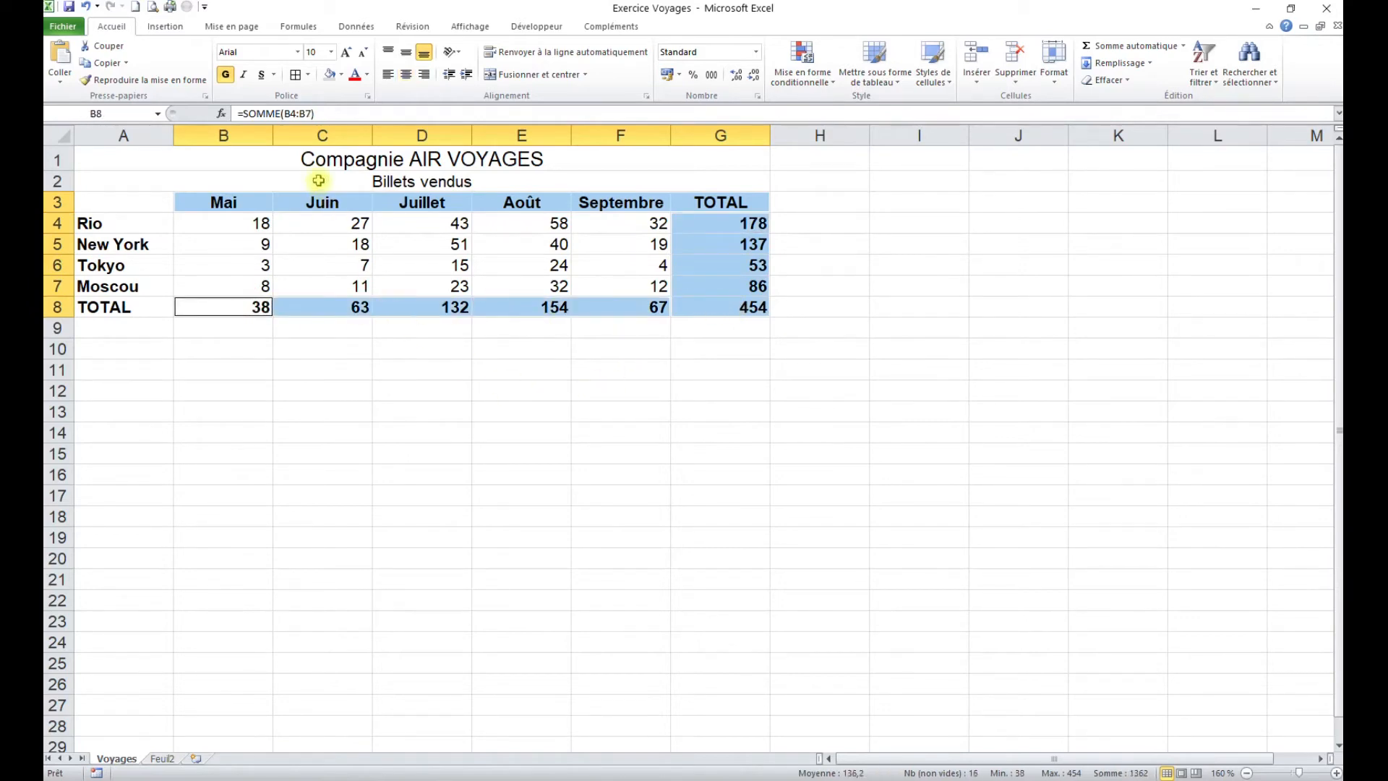
pyautogui.keyDown('ctrl'); pyautogui.moveTo(137, 160); pyautogui.dragTo(730, 161); pyautogui.keyUp('ctrl')
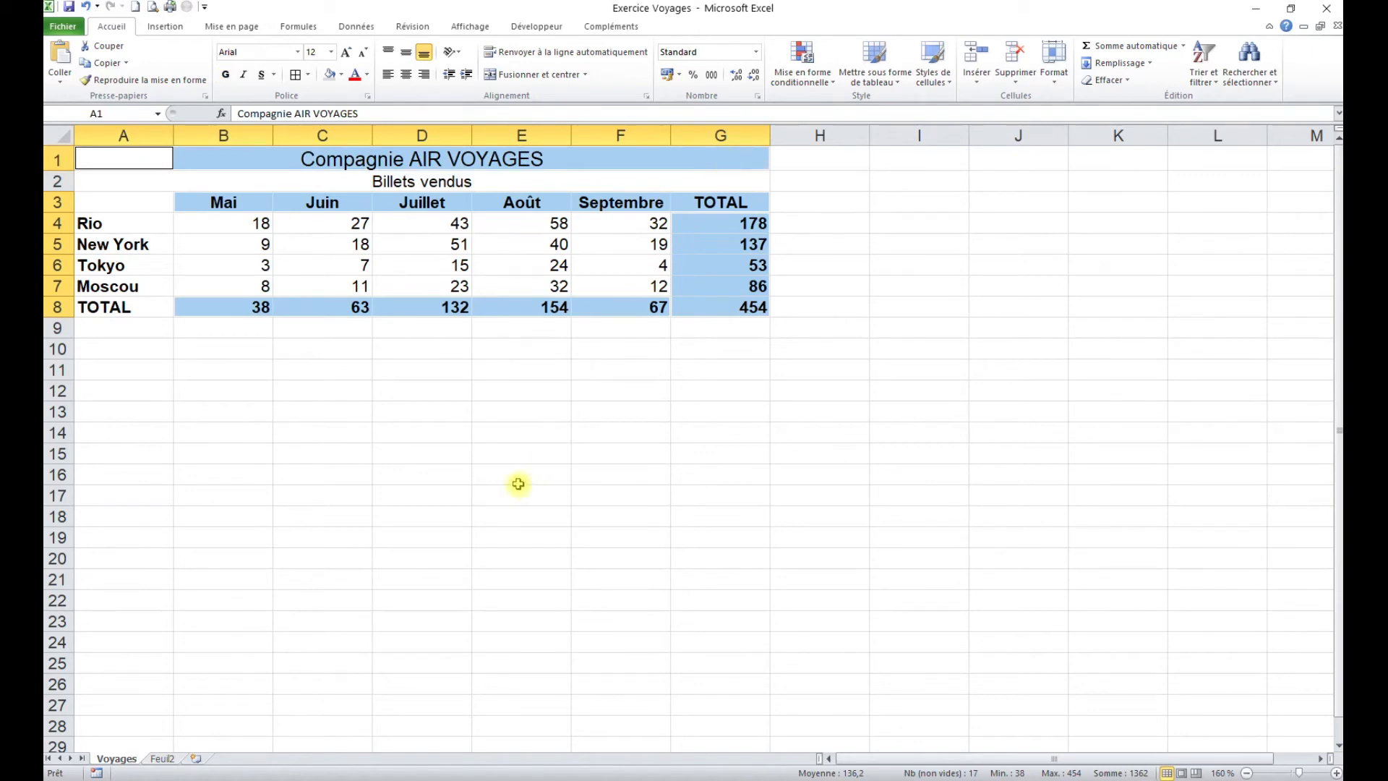
pyautogui.click(331, 75)
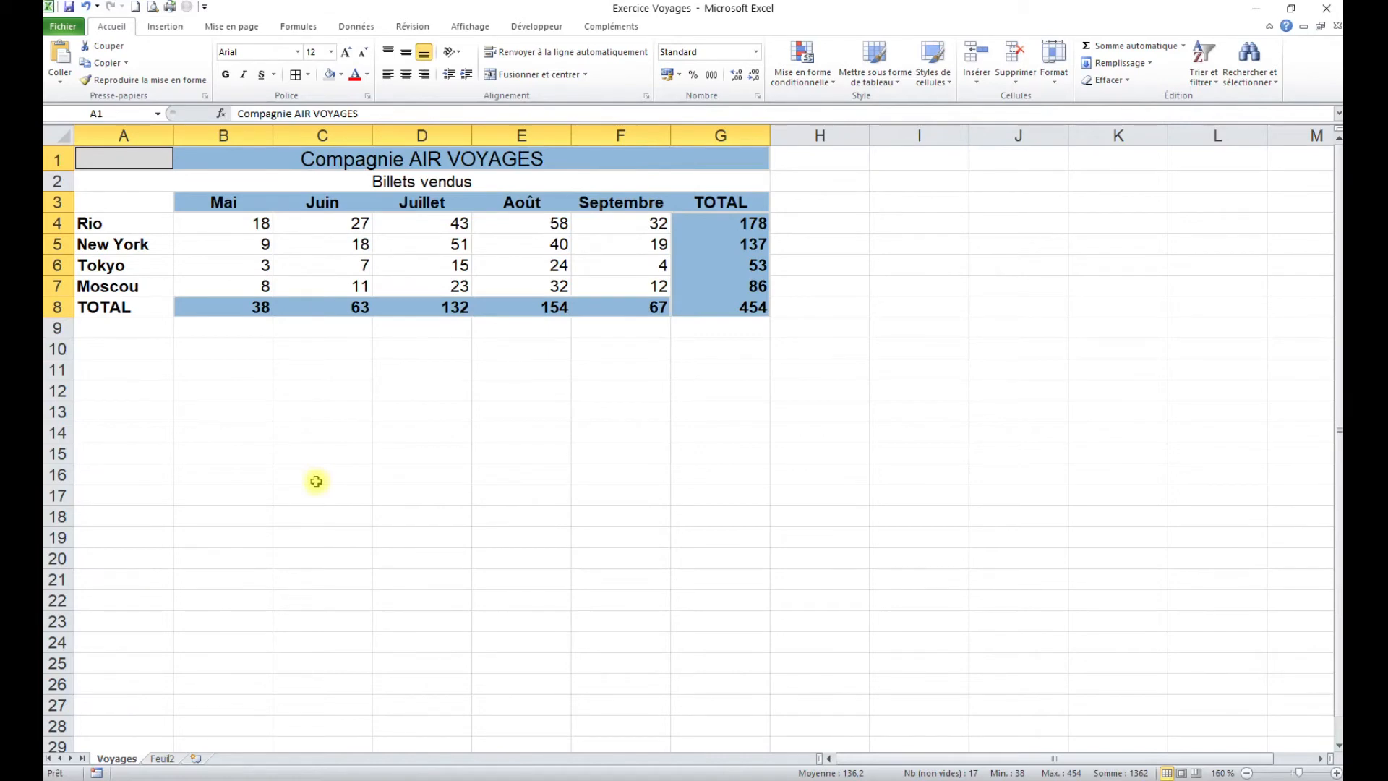
pyautogui.click(319, 459)
# Set the width of columns A to G to 10
pyautogui.click(142, 134)
pyautogui.moveTo(142, 133); pyautogui.dragTo(721, 134)
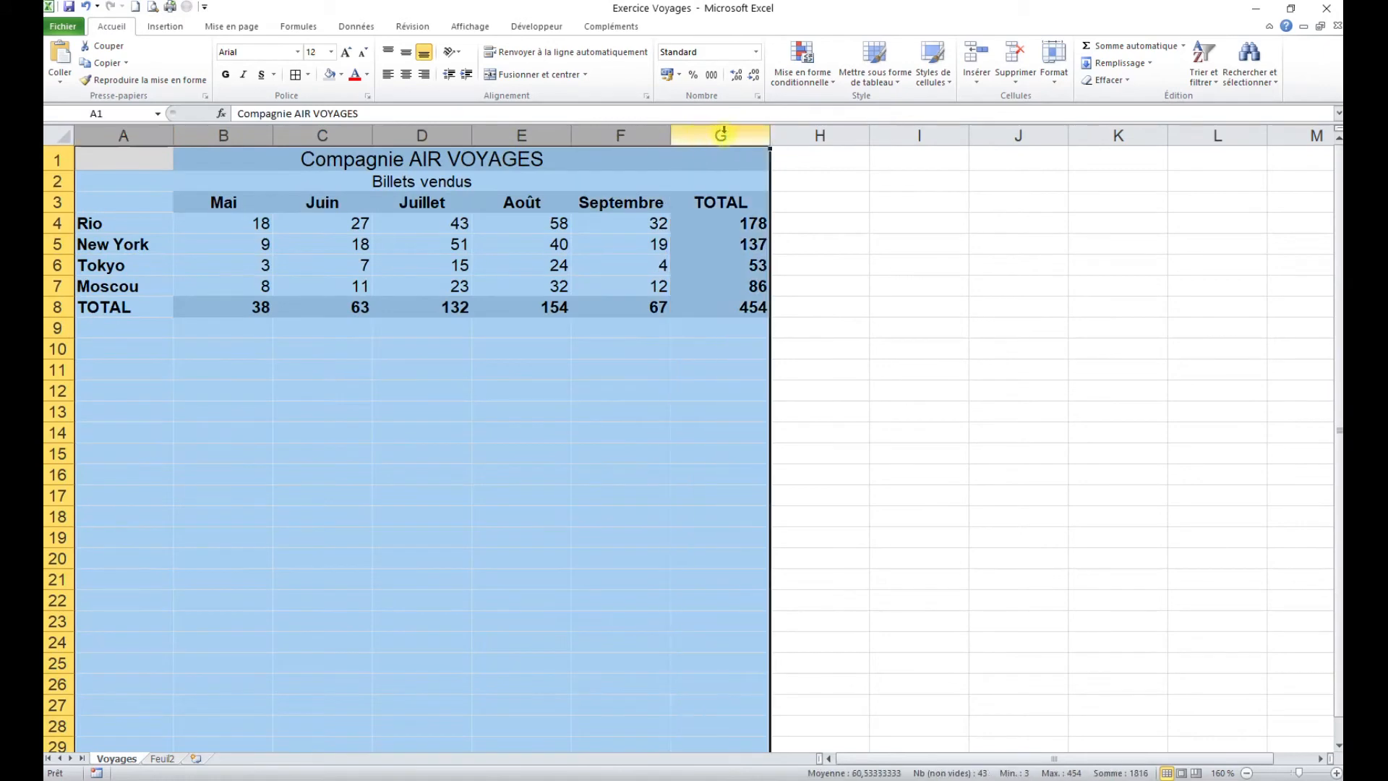
pyautogui.rightClick(729, 135)
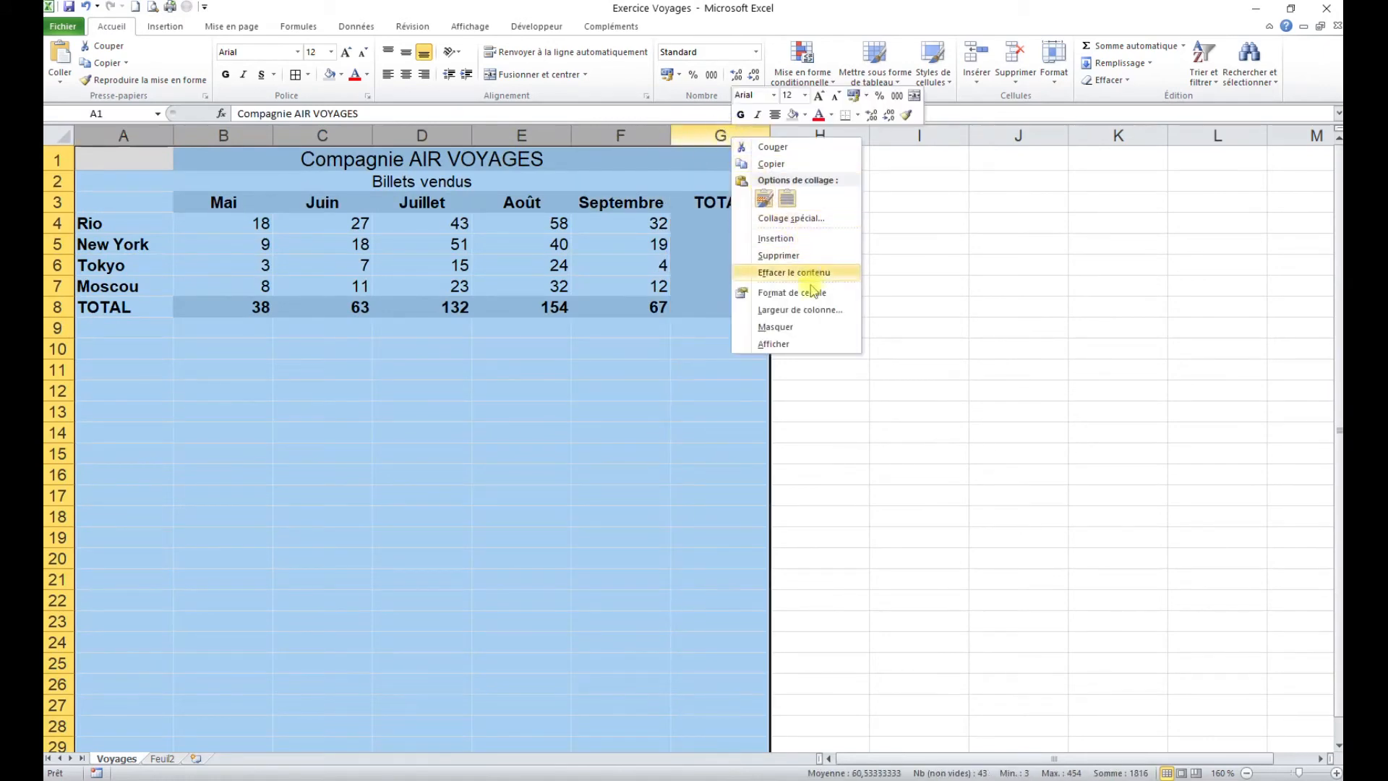
pyautogui.click(799, 310)
pyautogui.write('10')
pyautogui.click(808, 312)
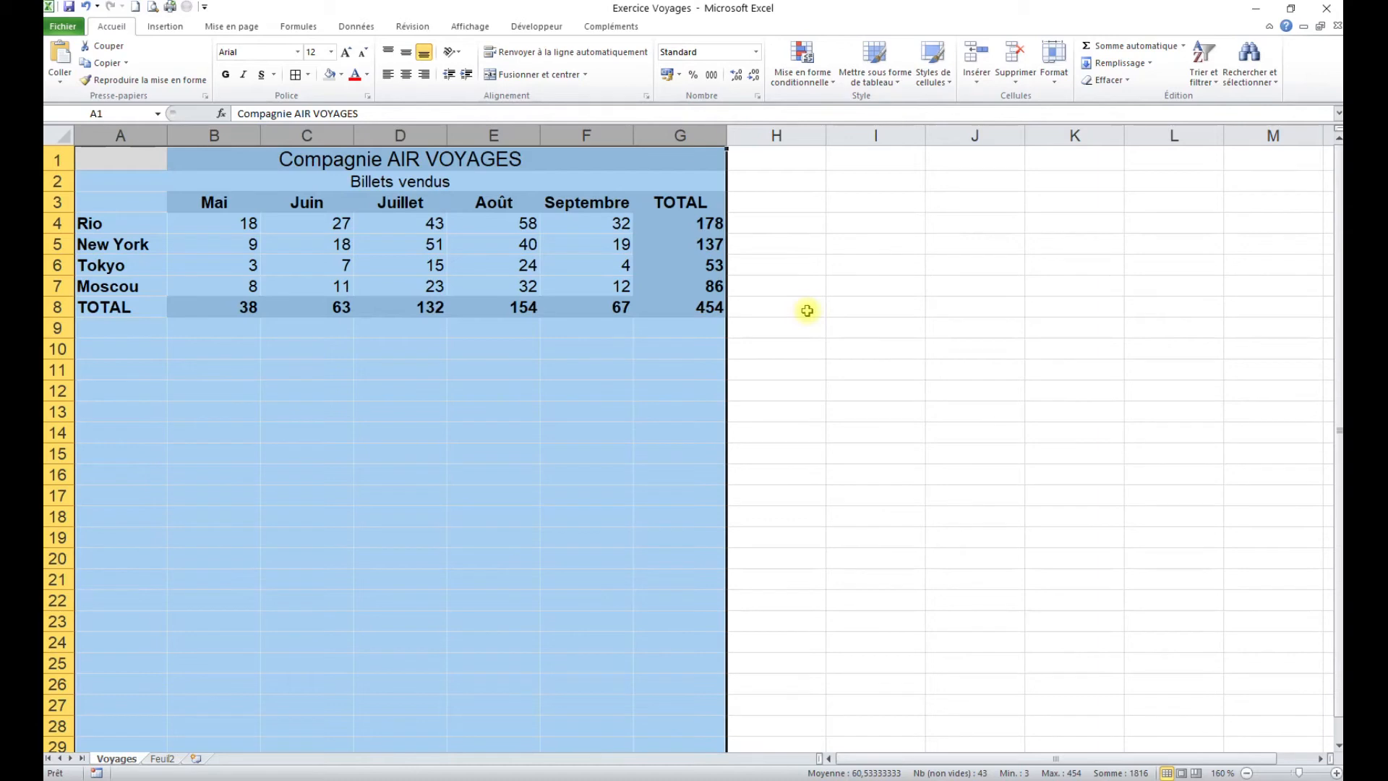
pyautogui.click(325, 372)
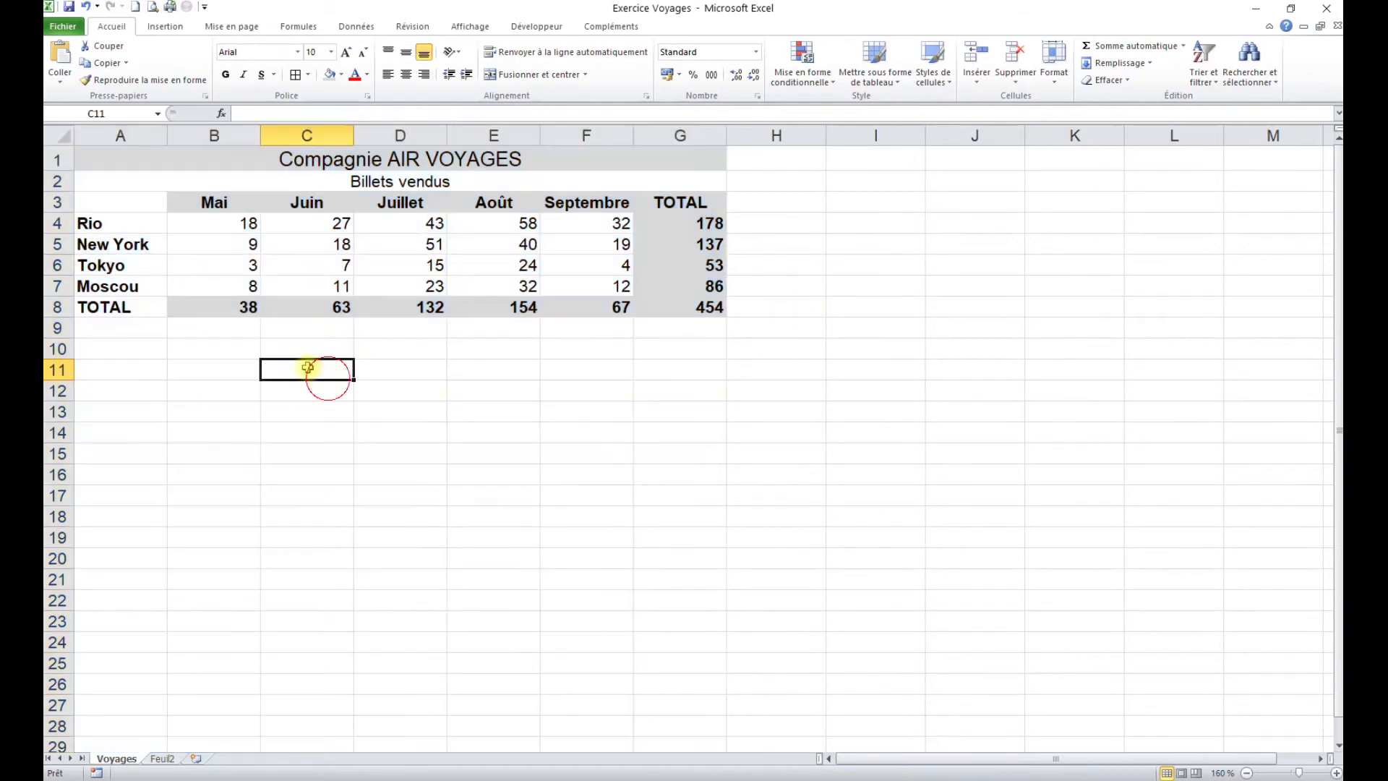
# Increase the height of title rows 1 and 2
pyautogui.moveTo(64, 160); pyautogui.dragTo(58, 182)
pyautogui.rightClick(62, 183)
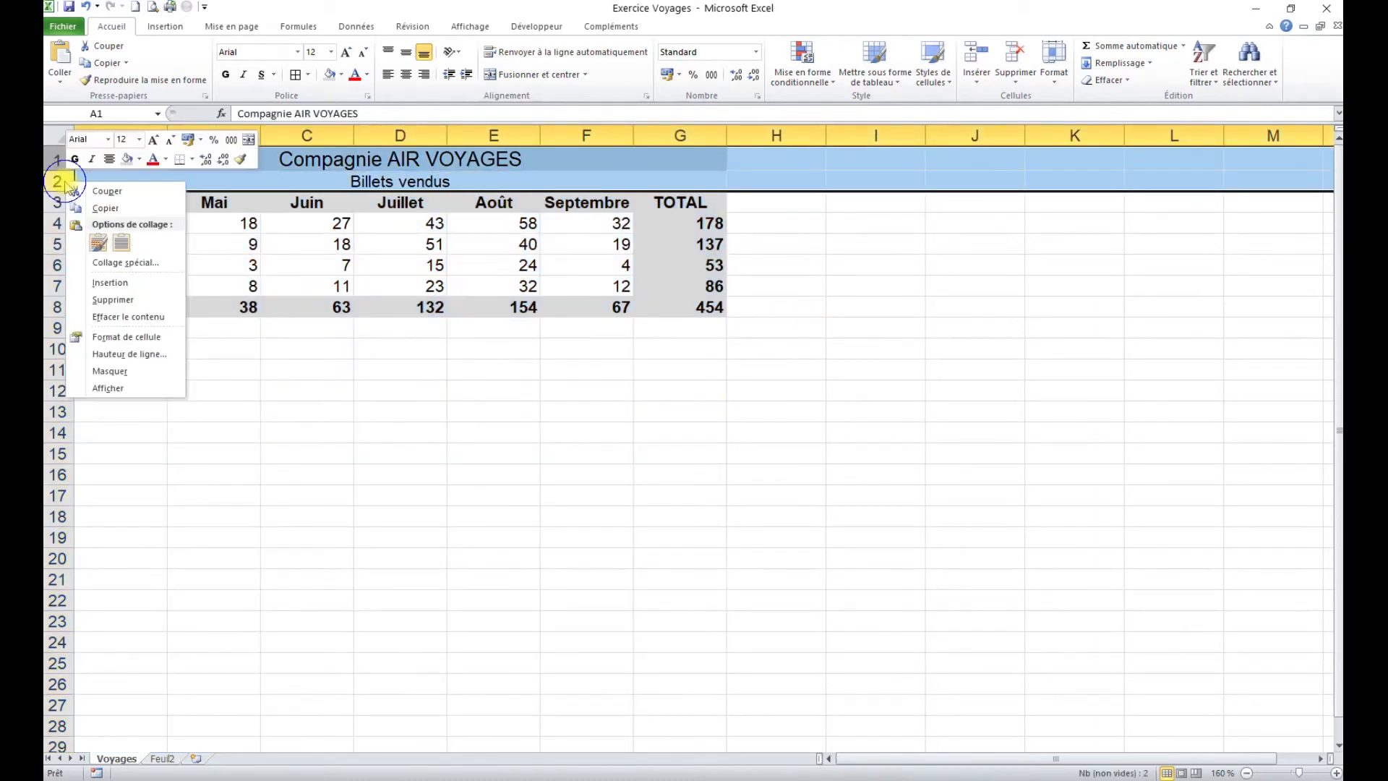
pyautogui.click(133, 354)
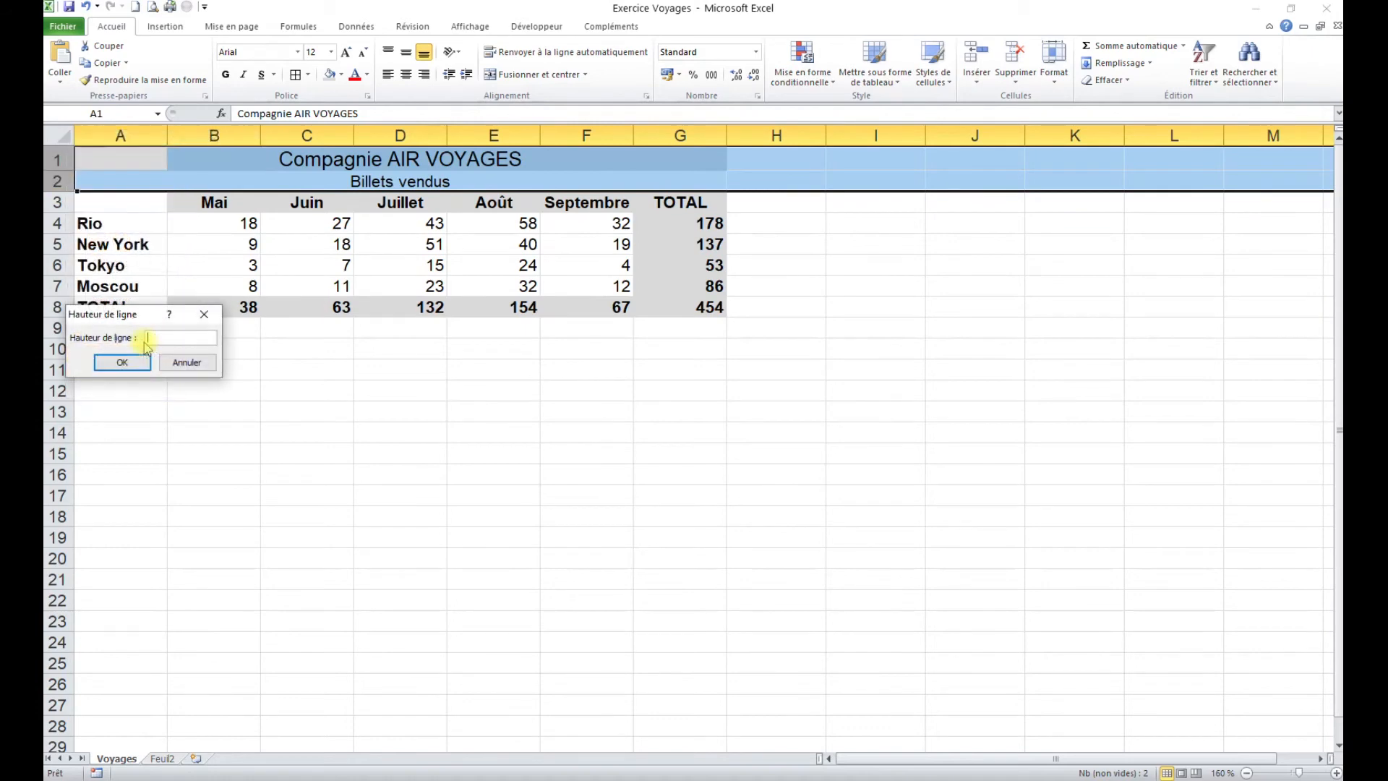
pyautogui.press('Return')
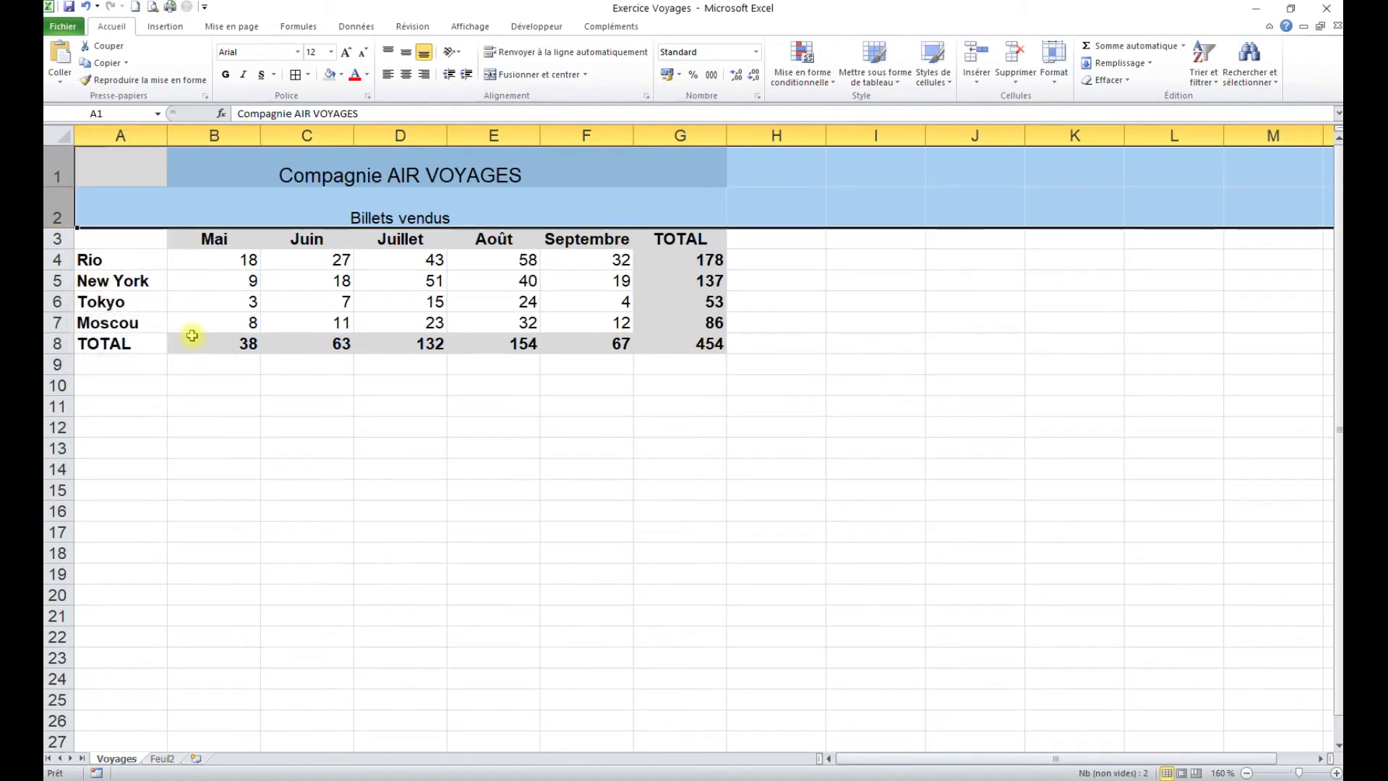
# Set the height of rows 3 to 8 to 20
pyautogui.moveTo(57, 239); pyautogui.dragTo(58, 343)
pyautogui.rightClick(118, 303)
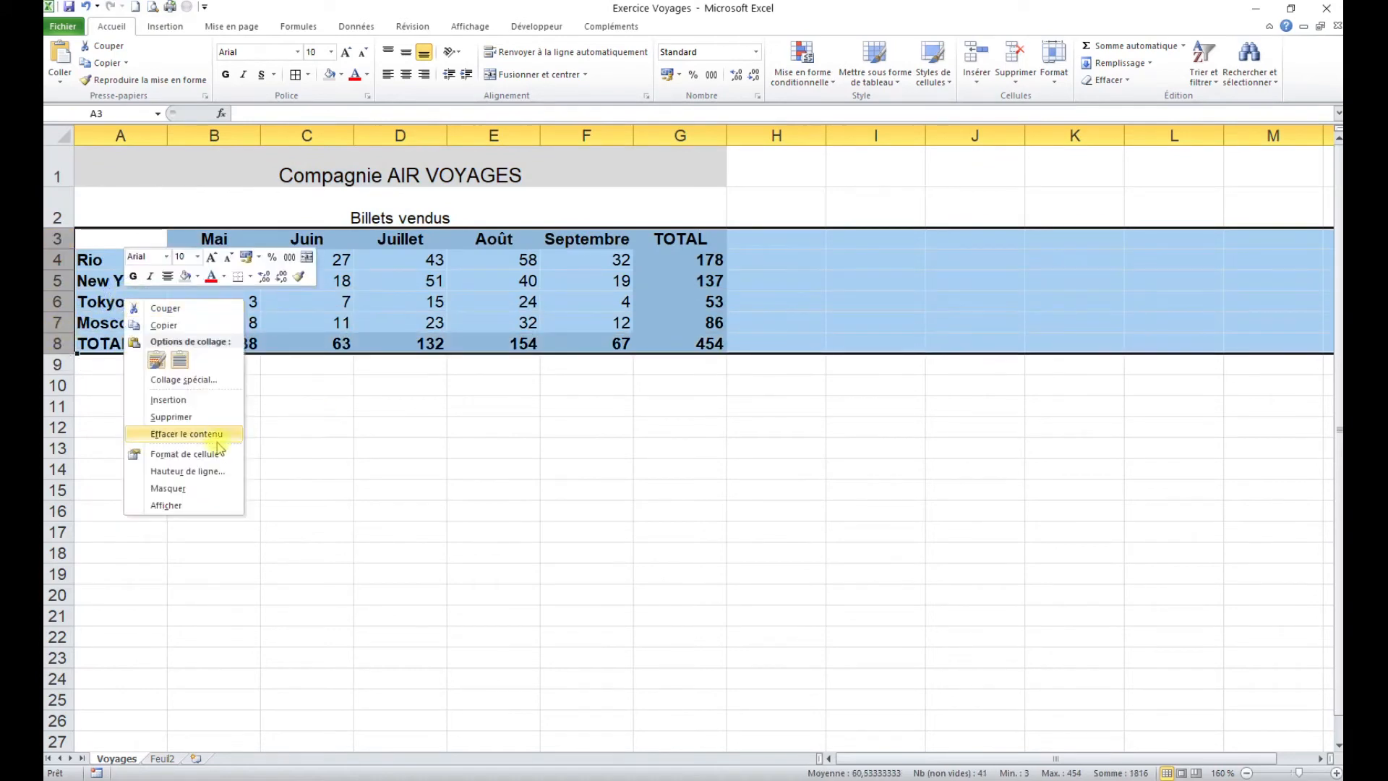
pyautogui.click(186, 471)
pyautogui.write('20')
pyautogui.press('Return')
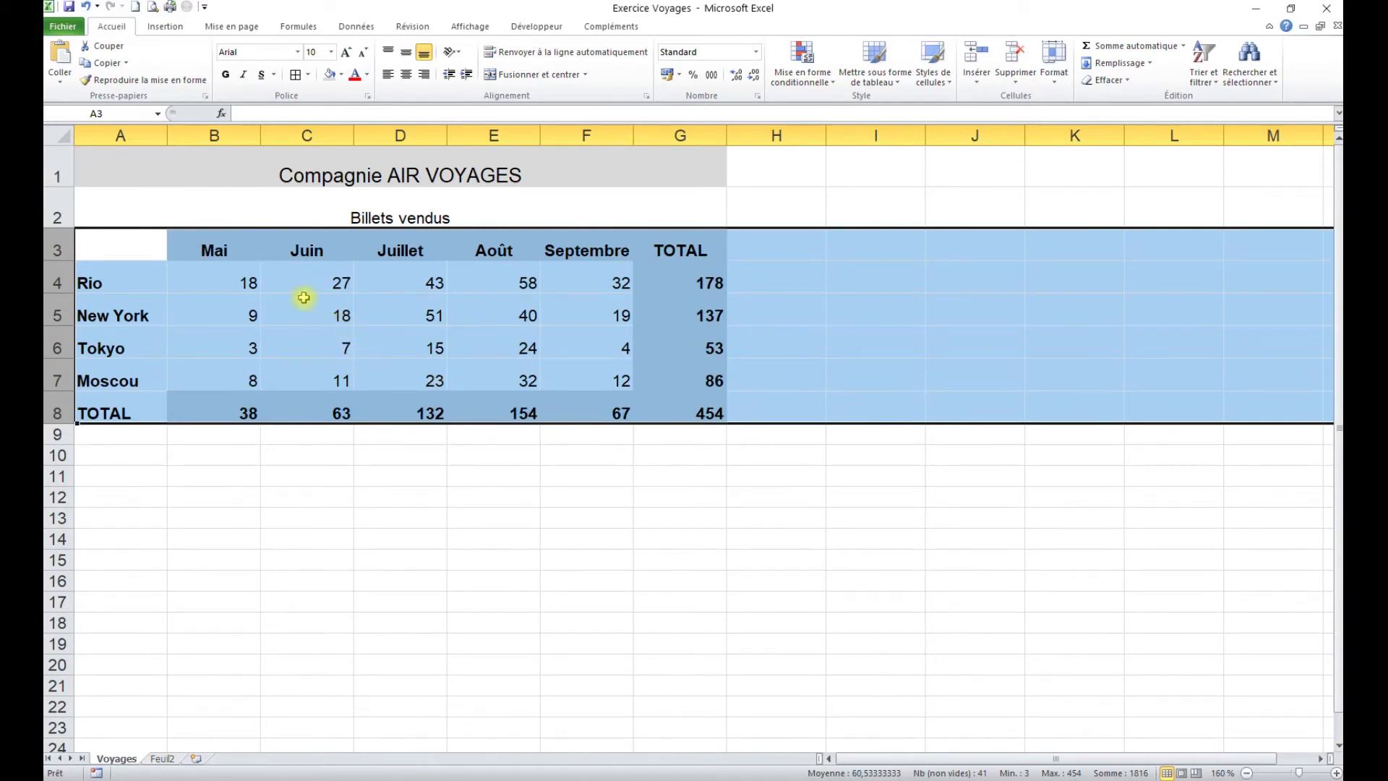
# Centre the contents of the whole table A1:G8 vertically and apply borders around all its cells
pyautogui.click(441, 331)
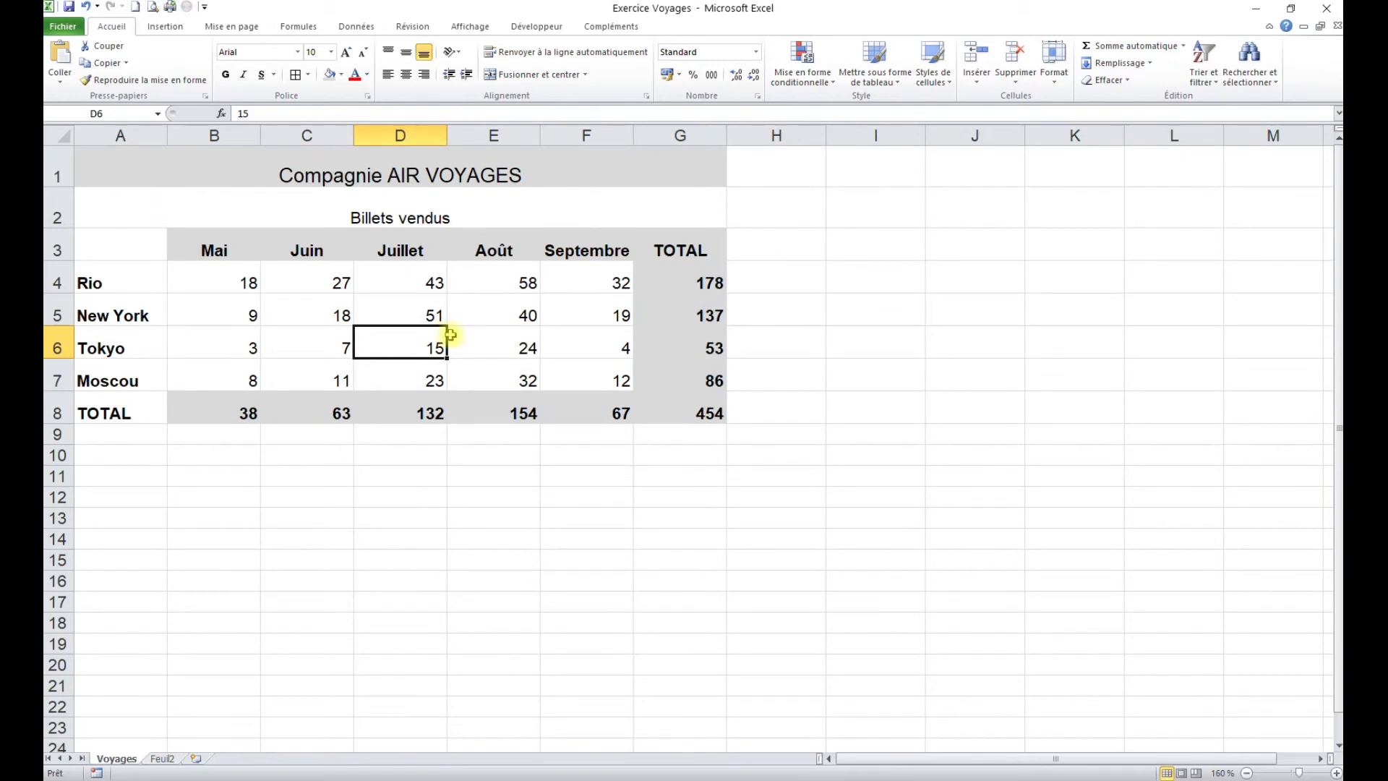
pyautogui.hotkey('ctrl', '*')
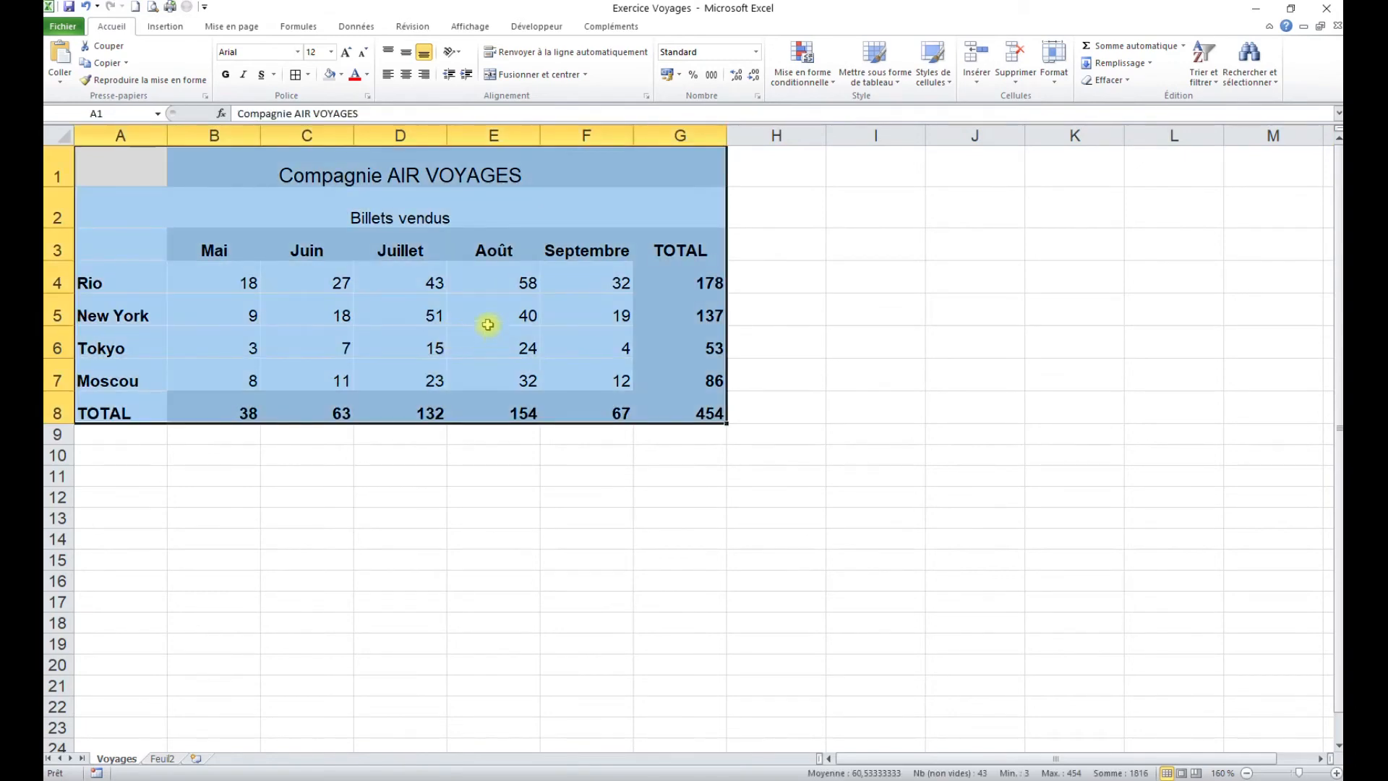
pyautogui.click(407, 53)
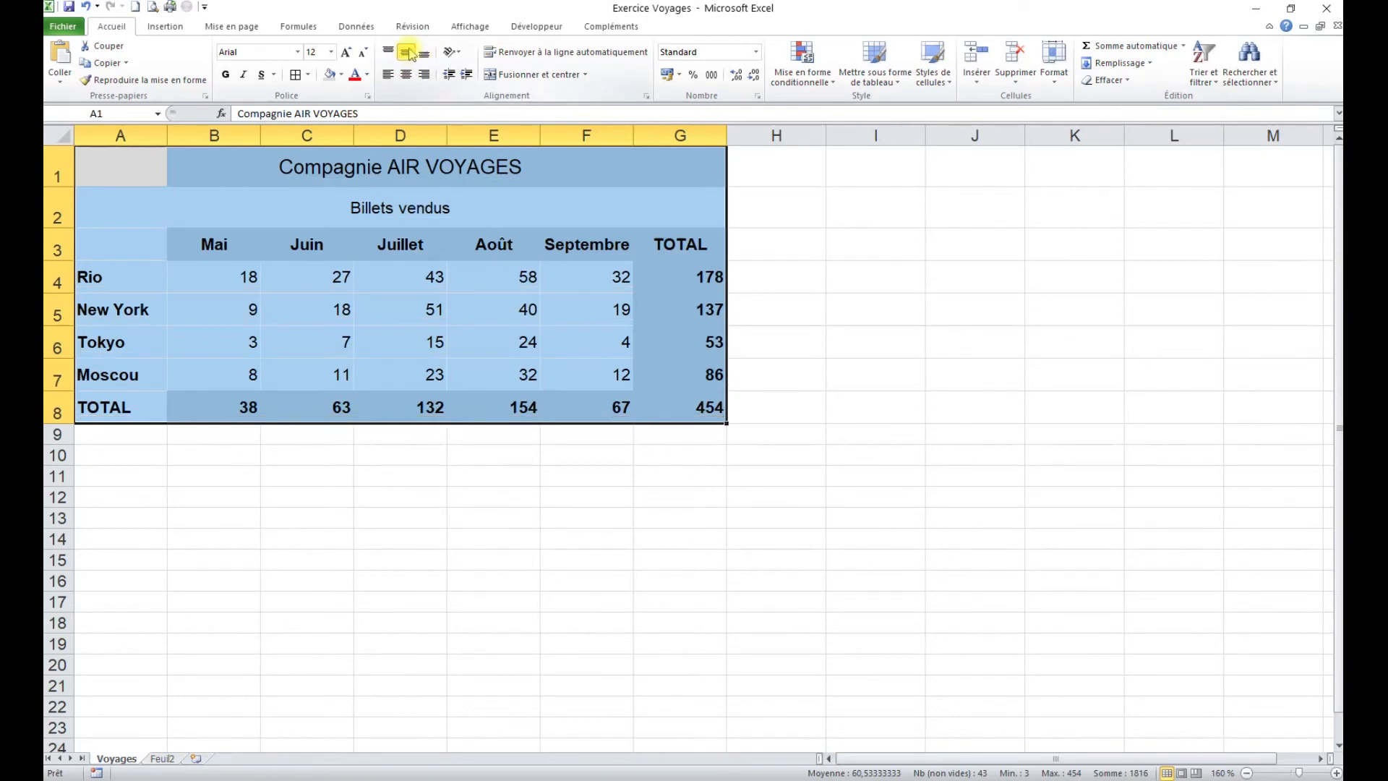
pyautogui.click(296, 75)
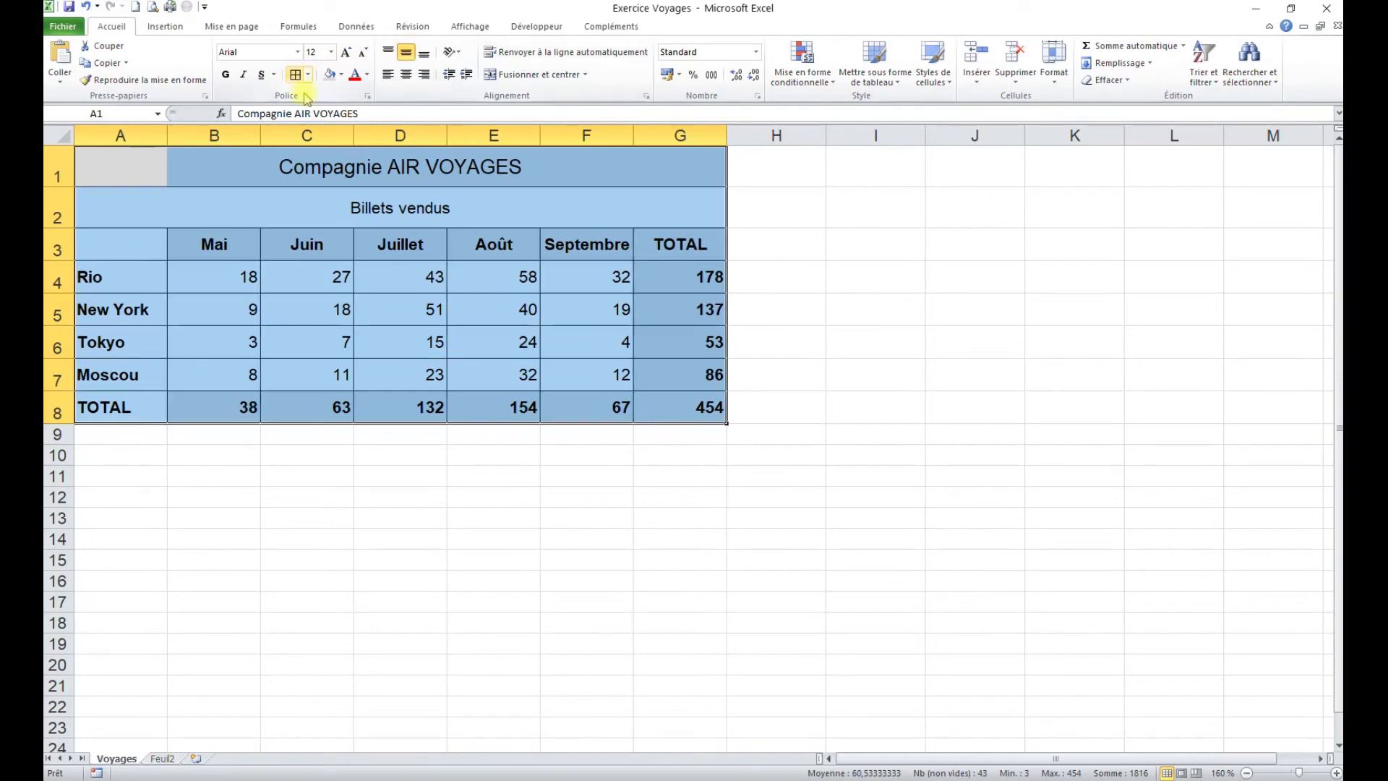
pyautogui.click(436, 481)
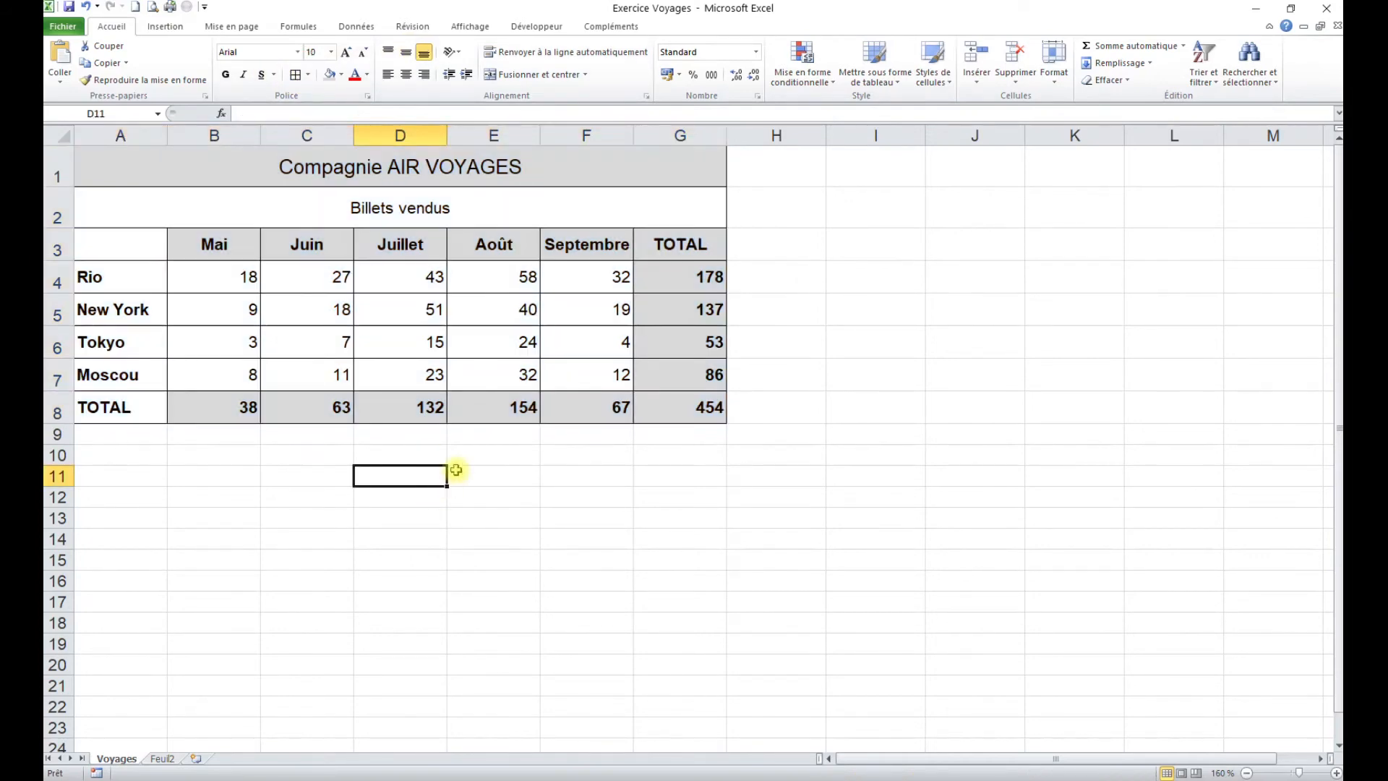
# Create a custom page header with "EXCEL" in the left section and "Air voyages" in the right section
pyautogui.click(233, 27)
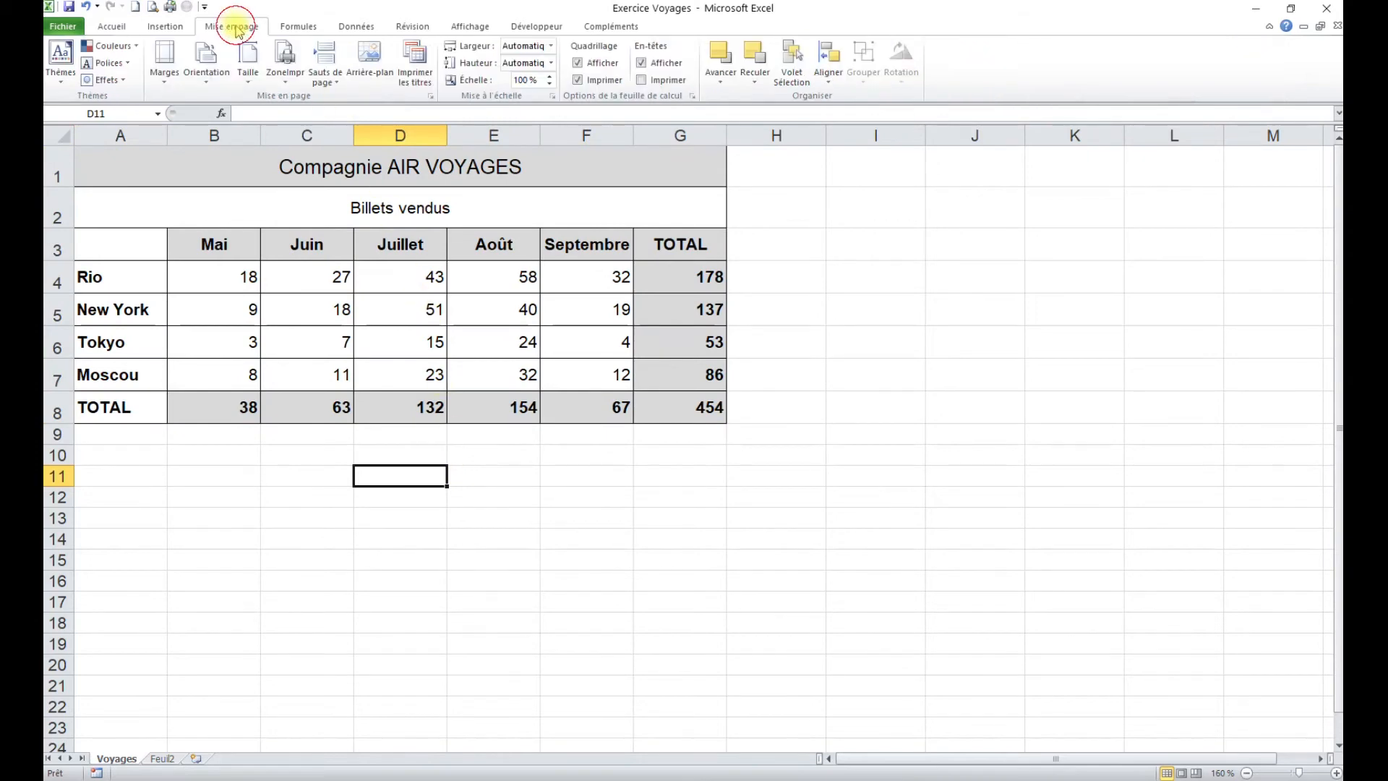
pyautogui.click(431, 96)
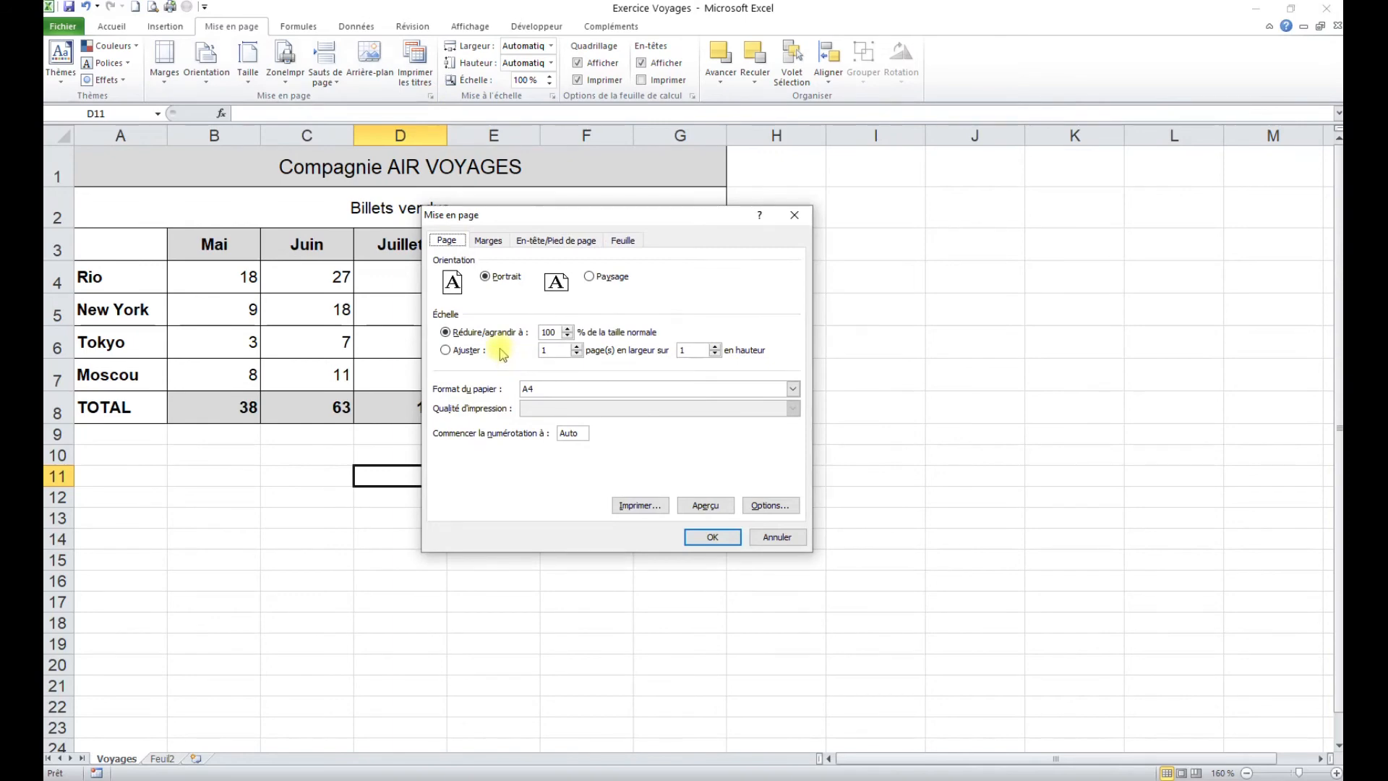
pyautogui.click(555, 240)
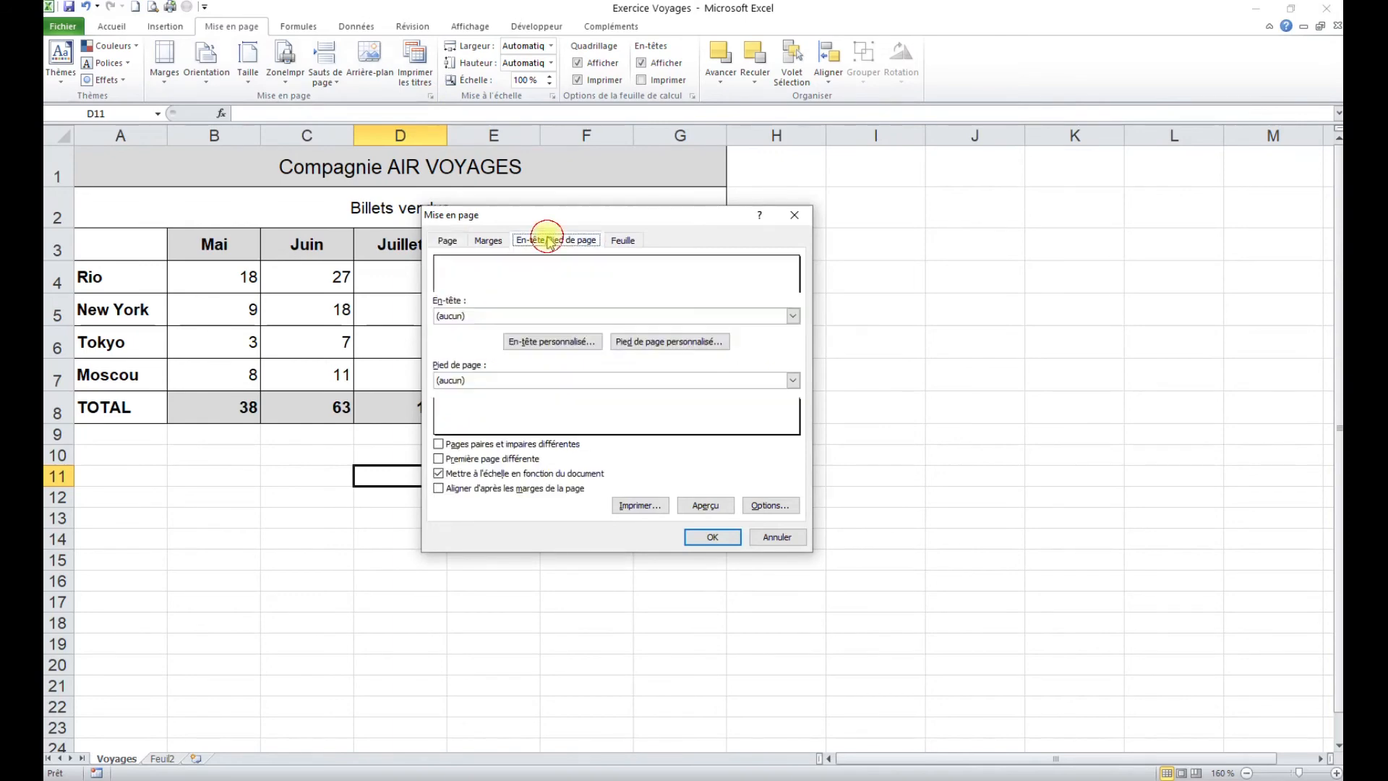
pyautogui.click(547, 343)
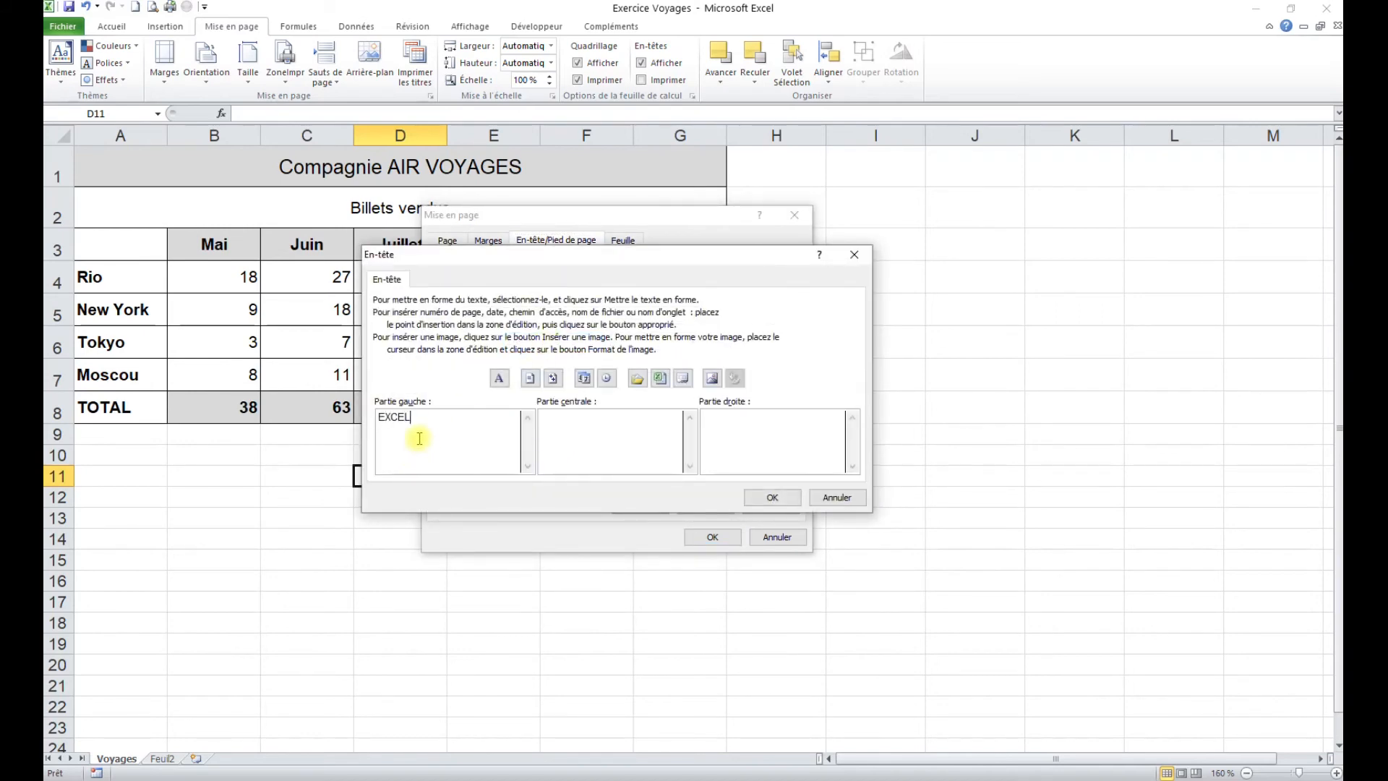
pyautogui.press('Tab')
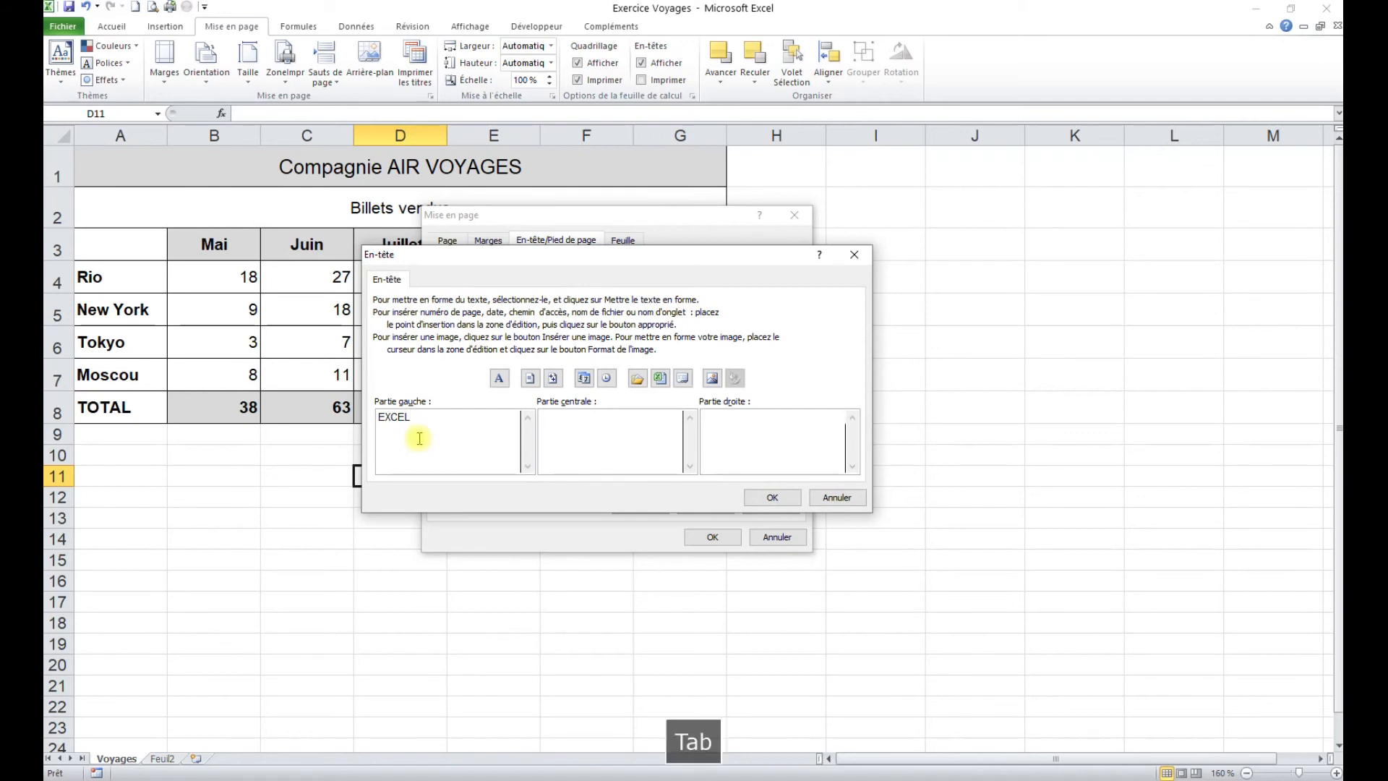
pyautogui.write('Air ')
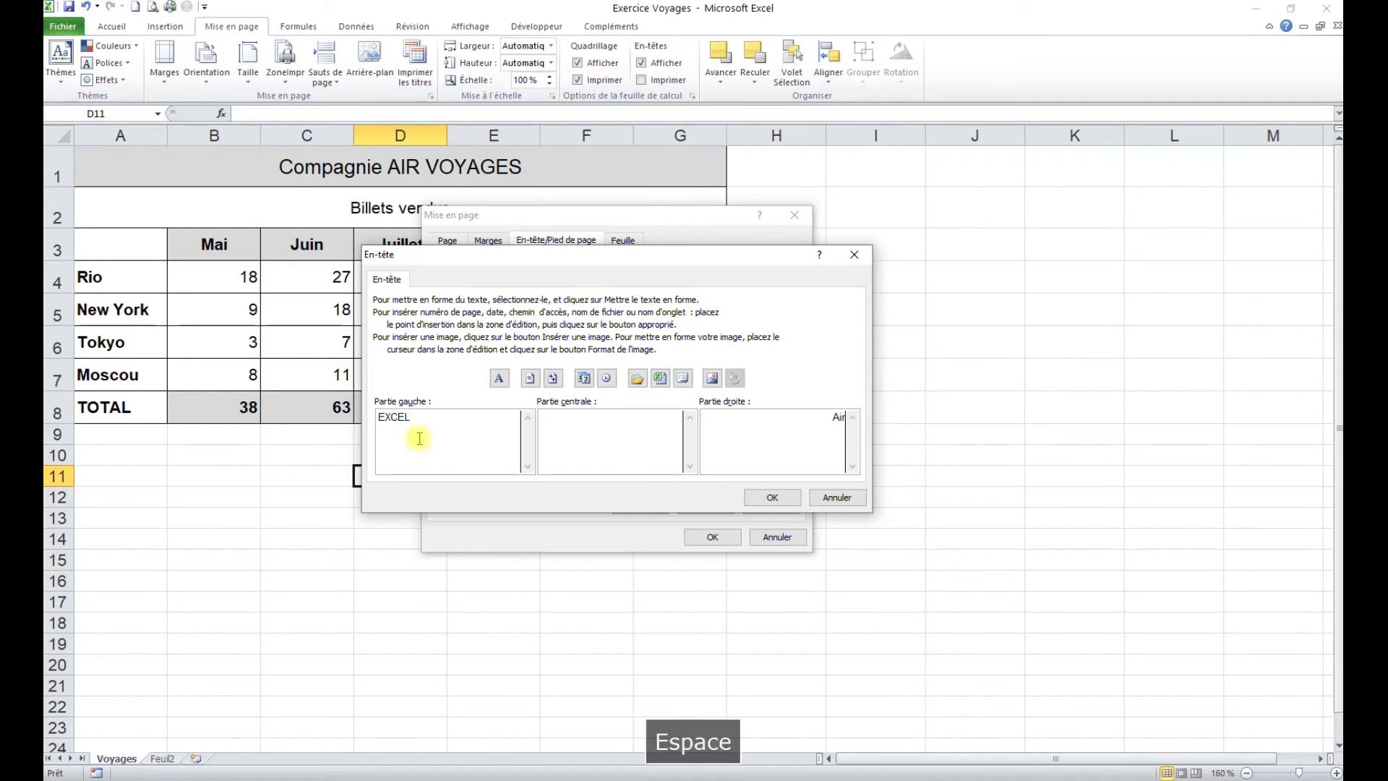
pyautogui.write('voyages')
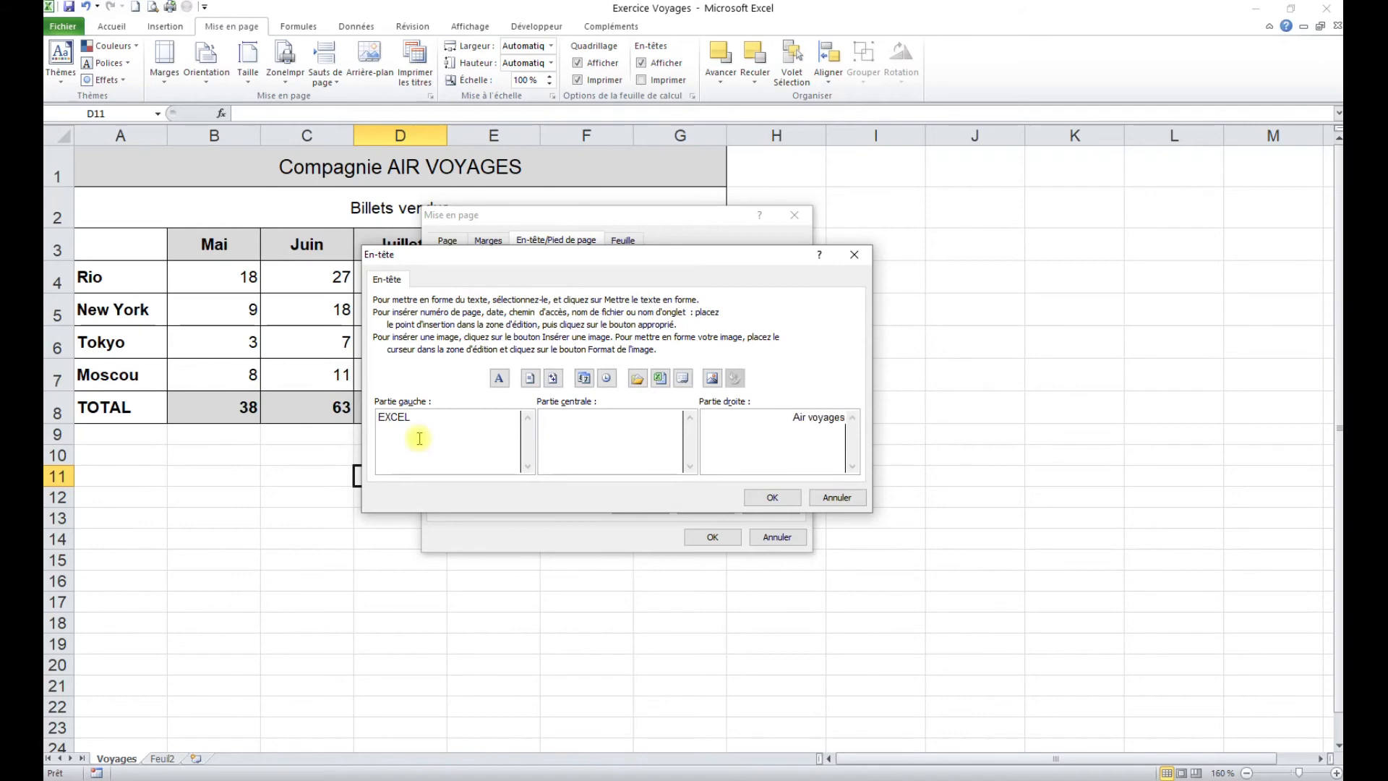
pyautogui.click(772, 497)
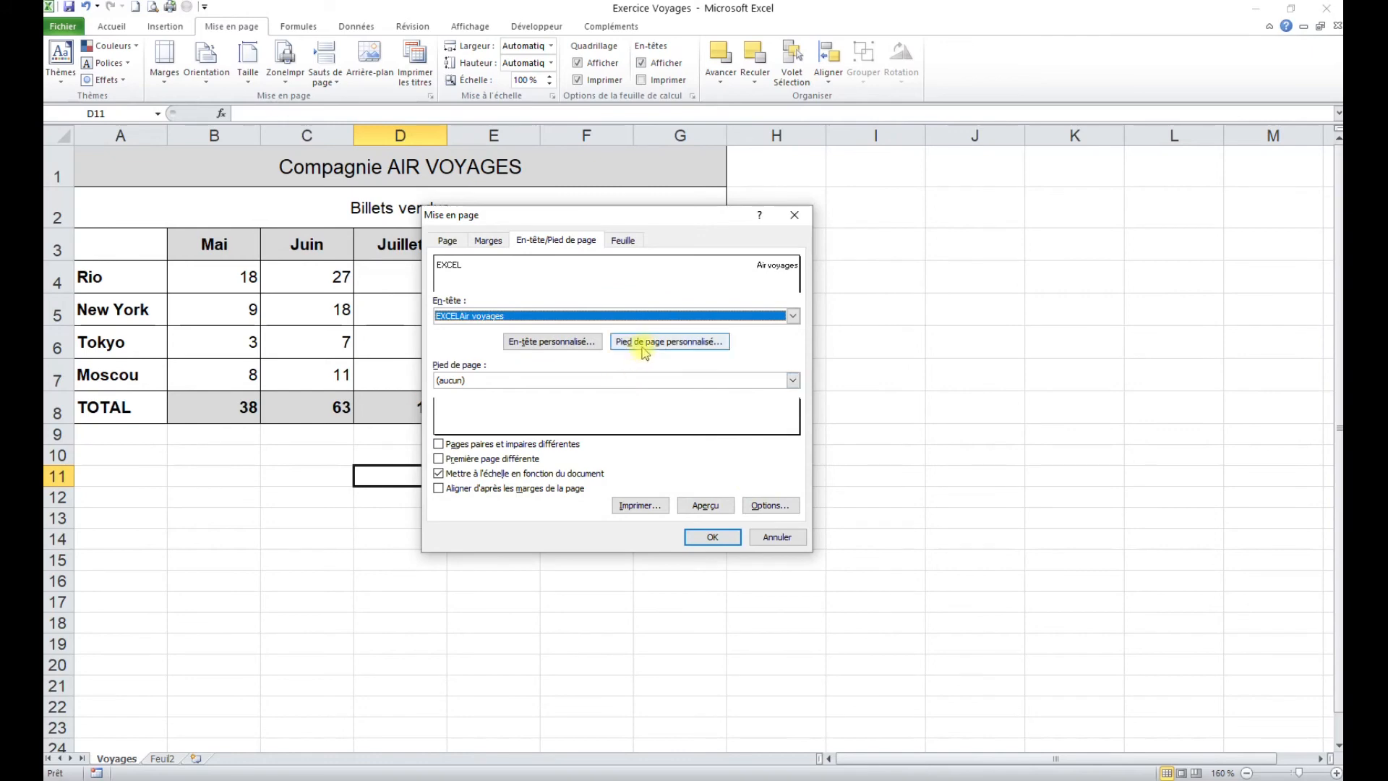
# Add a custom footer with "Exercice" in the centre section and apply the page setup
pyautogui.click(645, 340)
pyautogui.click(599, 417)
pyautogui.write('Exer')
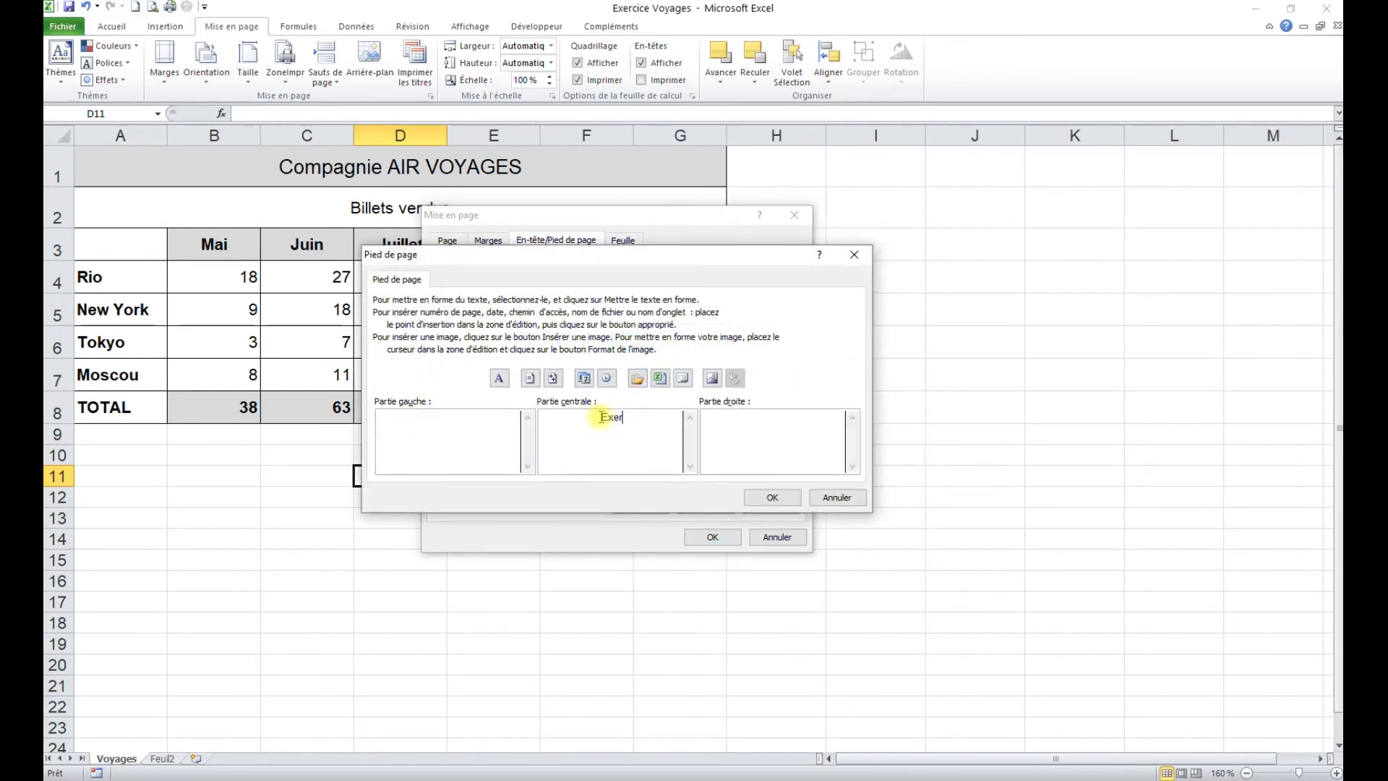
pyautogui.write('cice')
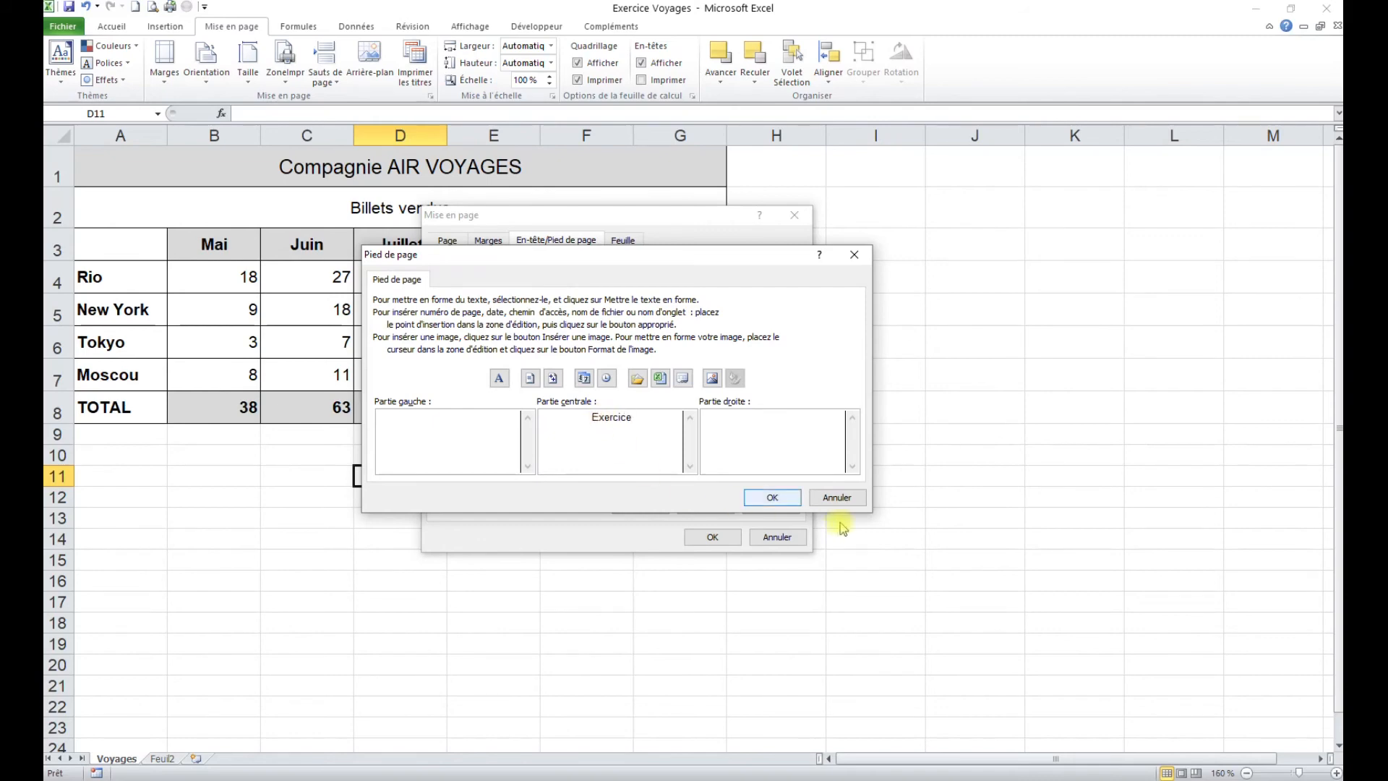
pyautogui.click(782, 502)
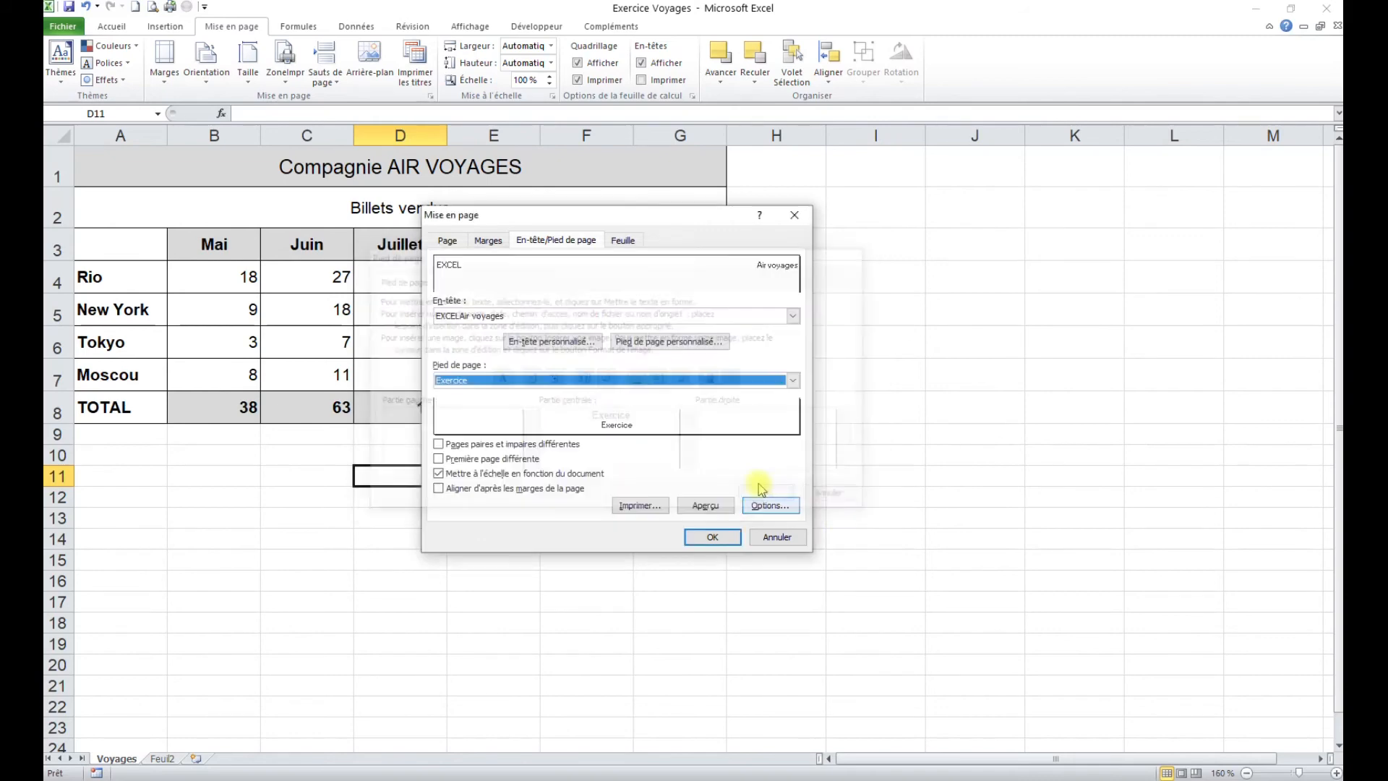
pyautogui.click(707, 540)
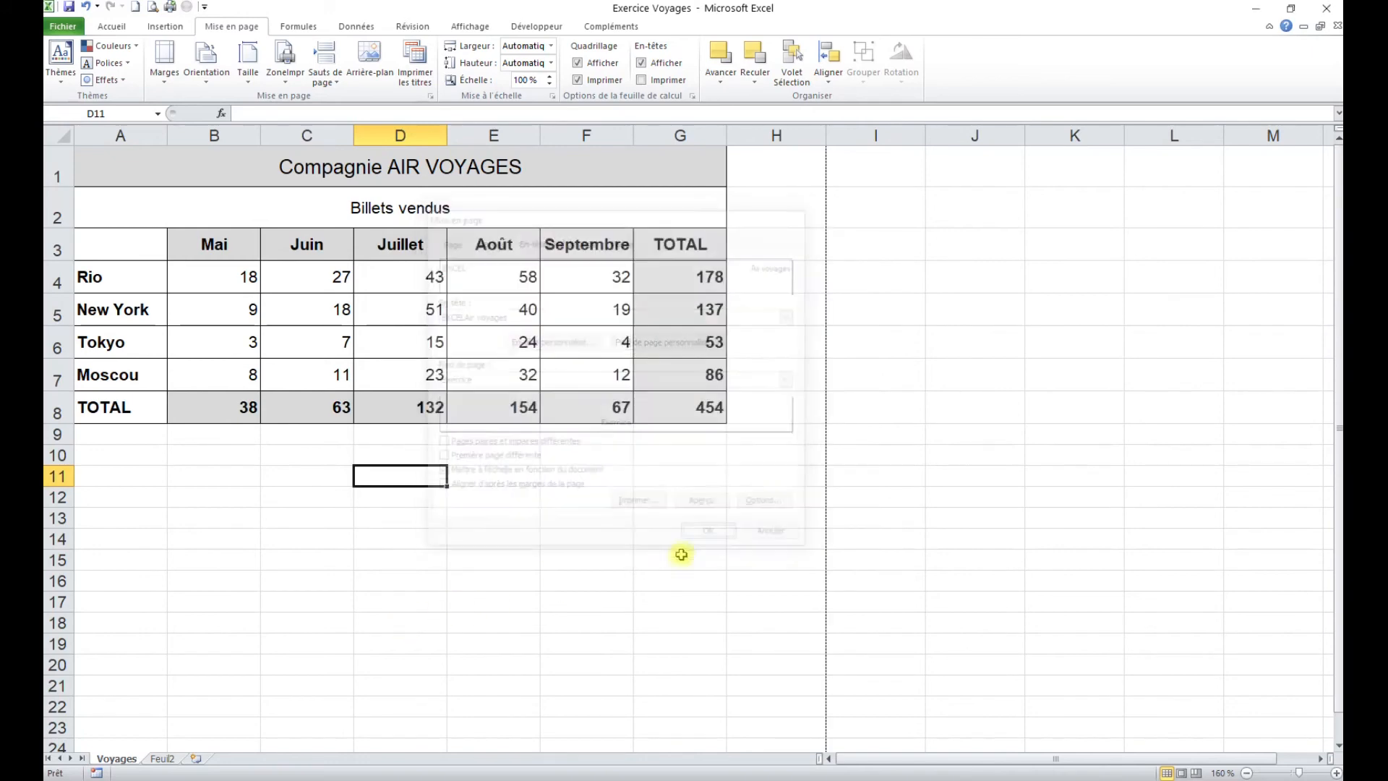
# Delete the empty worksheet Feuil2 from the workbook
pyautogui.click(162, 759)
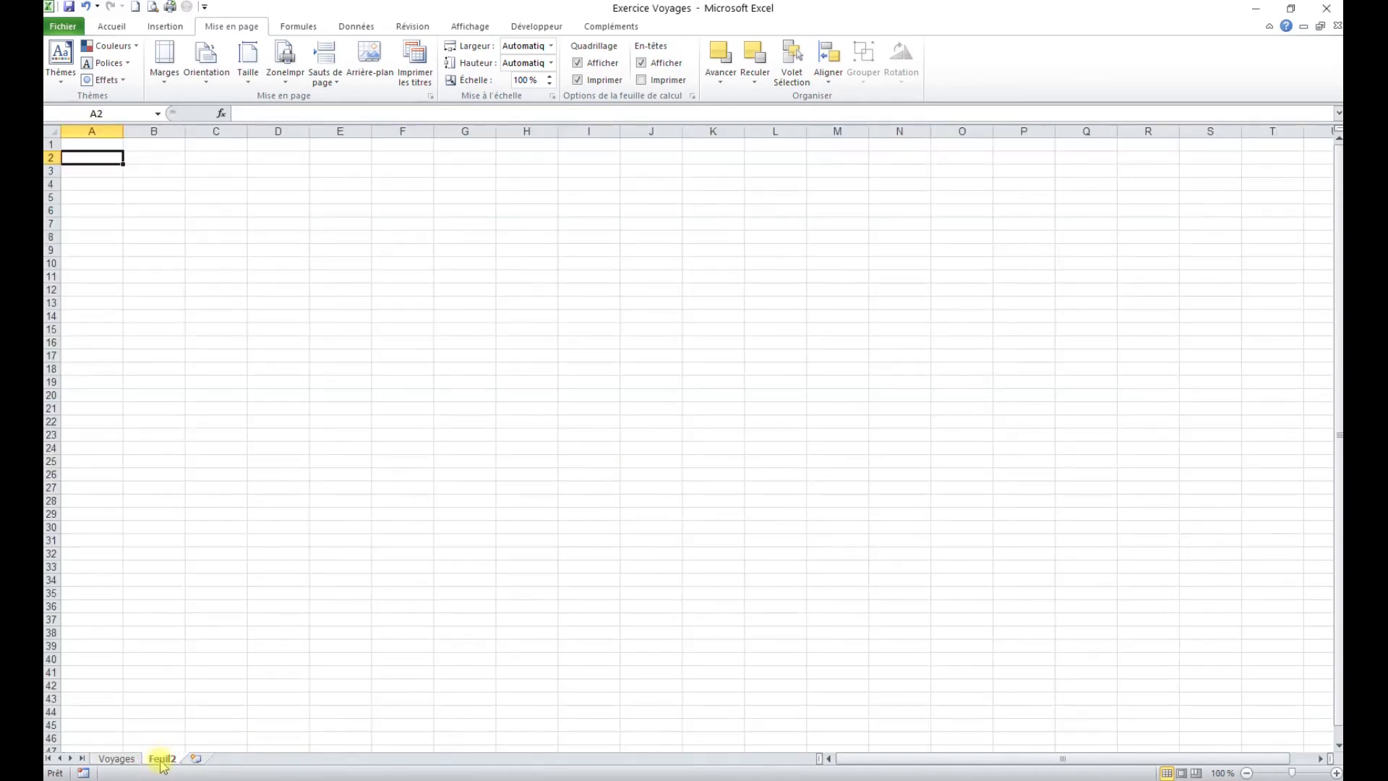
pyautogui.rightClick(162, 763)
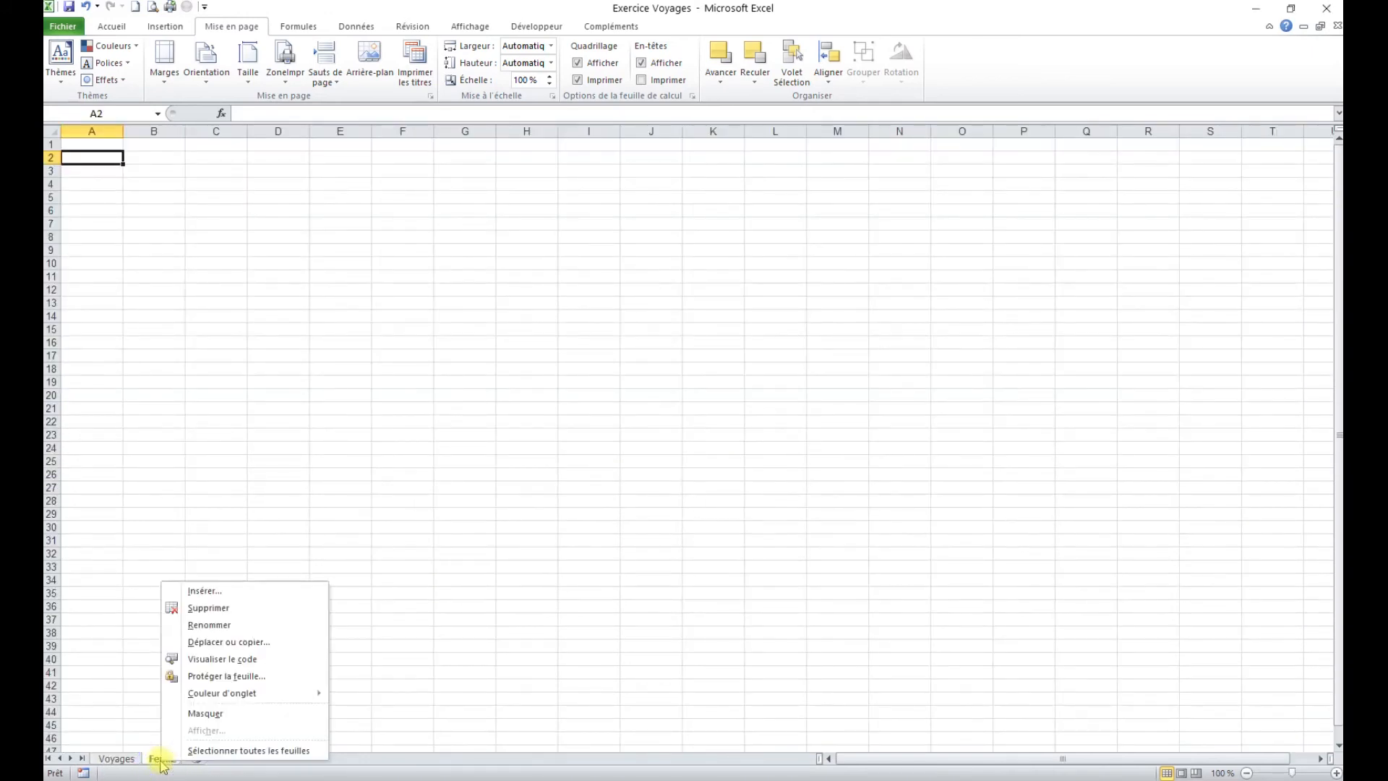
pyautogui.click(226, 610)
pyautogui.click(232, 600)
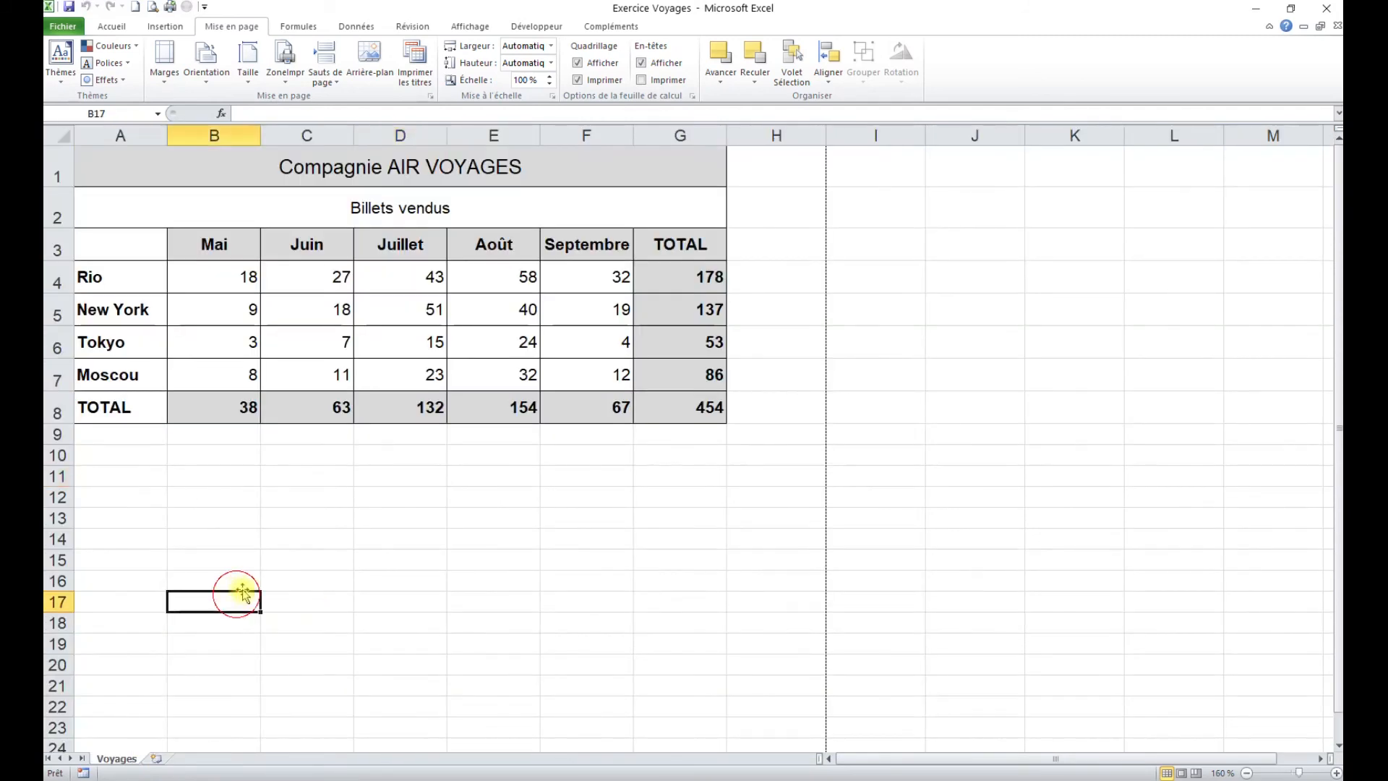
# Centre the table horizontally and vertically on the printed page from the print preview, and return to the worksheet
pyautogui.click(152, 8)
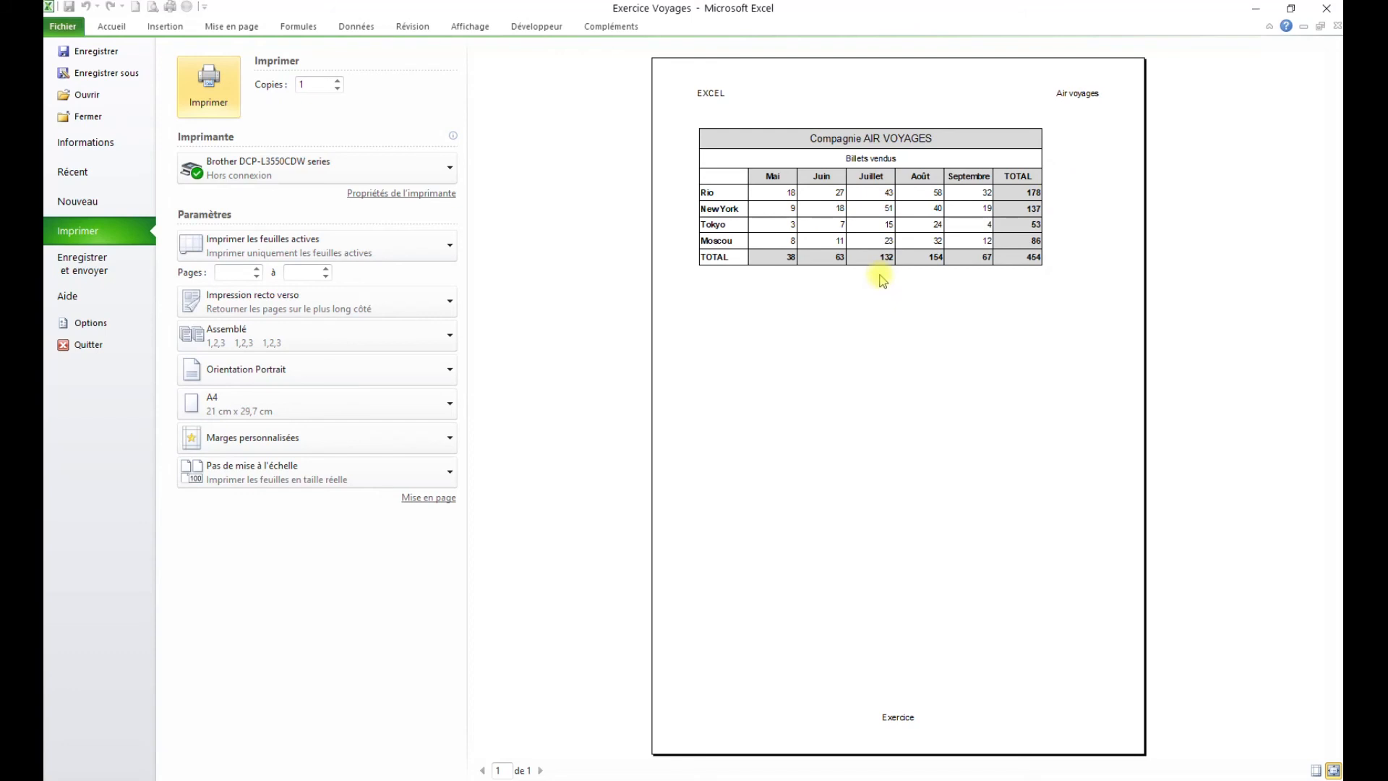
pyautogui.click(428, 498)
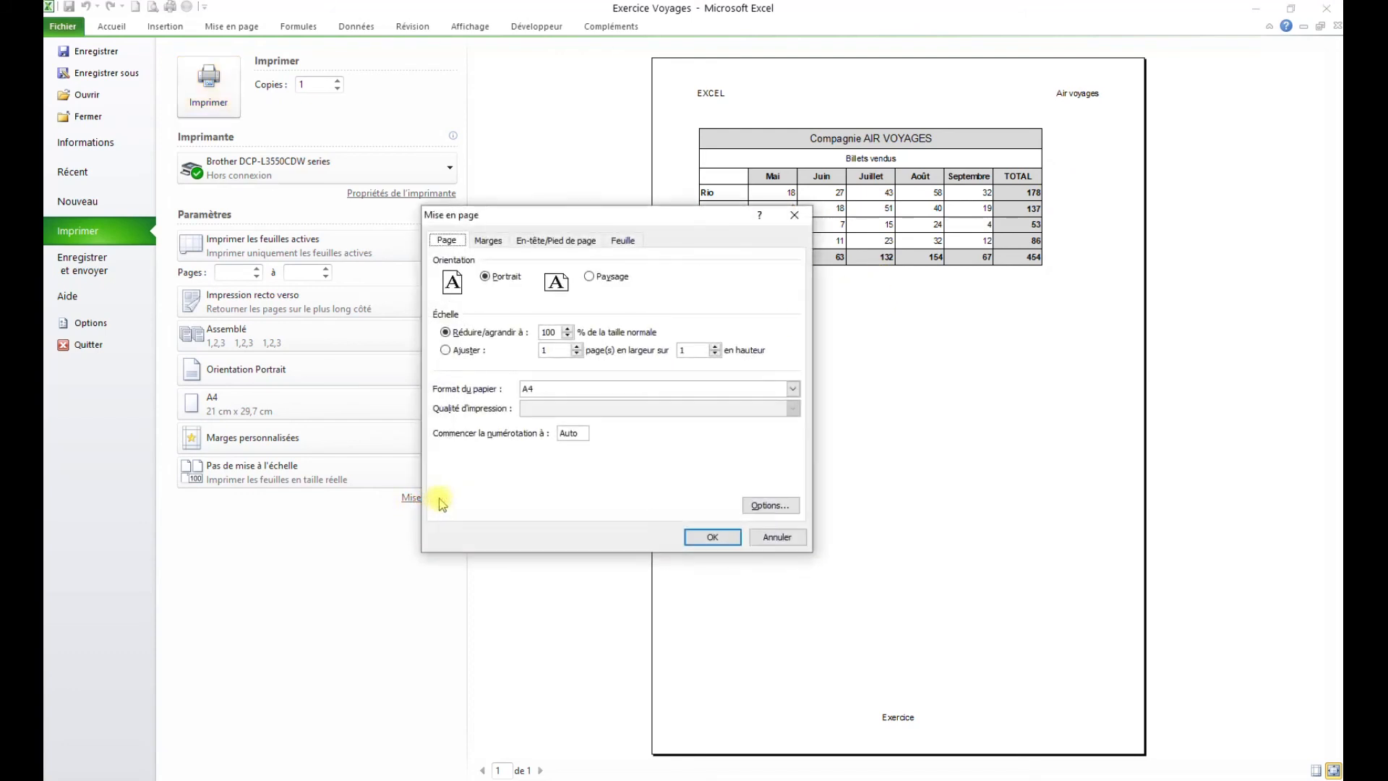
pyautogui.click(491, 241)
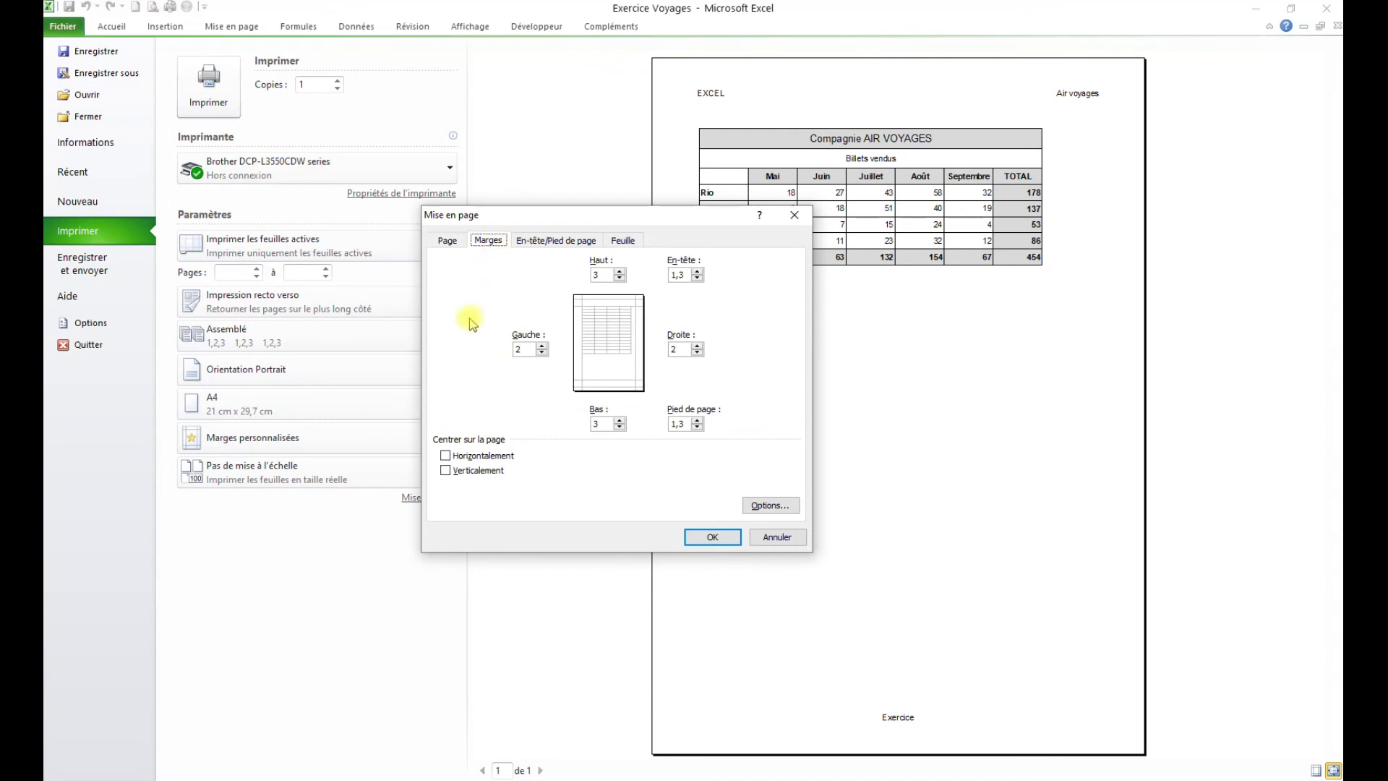
pyautogui.click(446, 455)
pyautogui.click(447, 470)
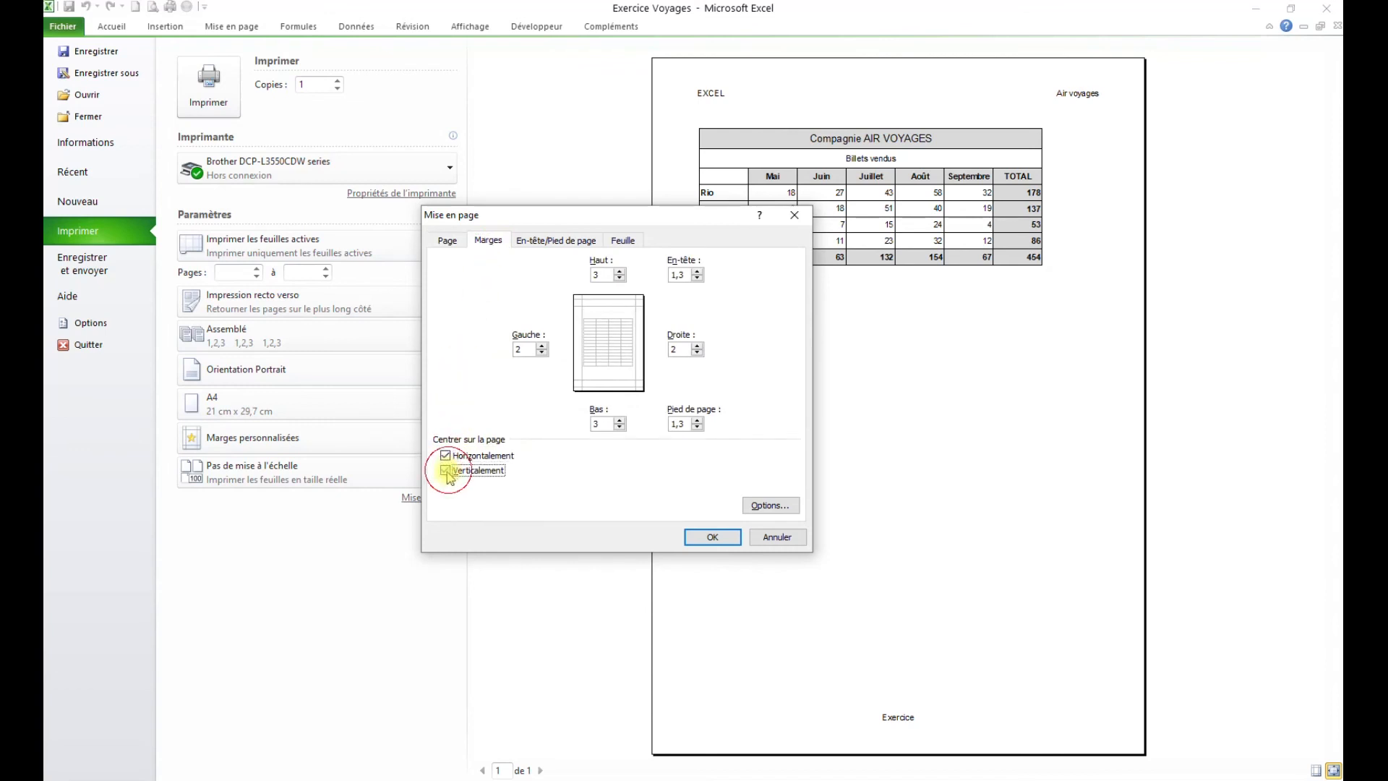
pyautogui.click(707, 538)
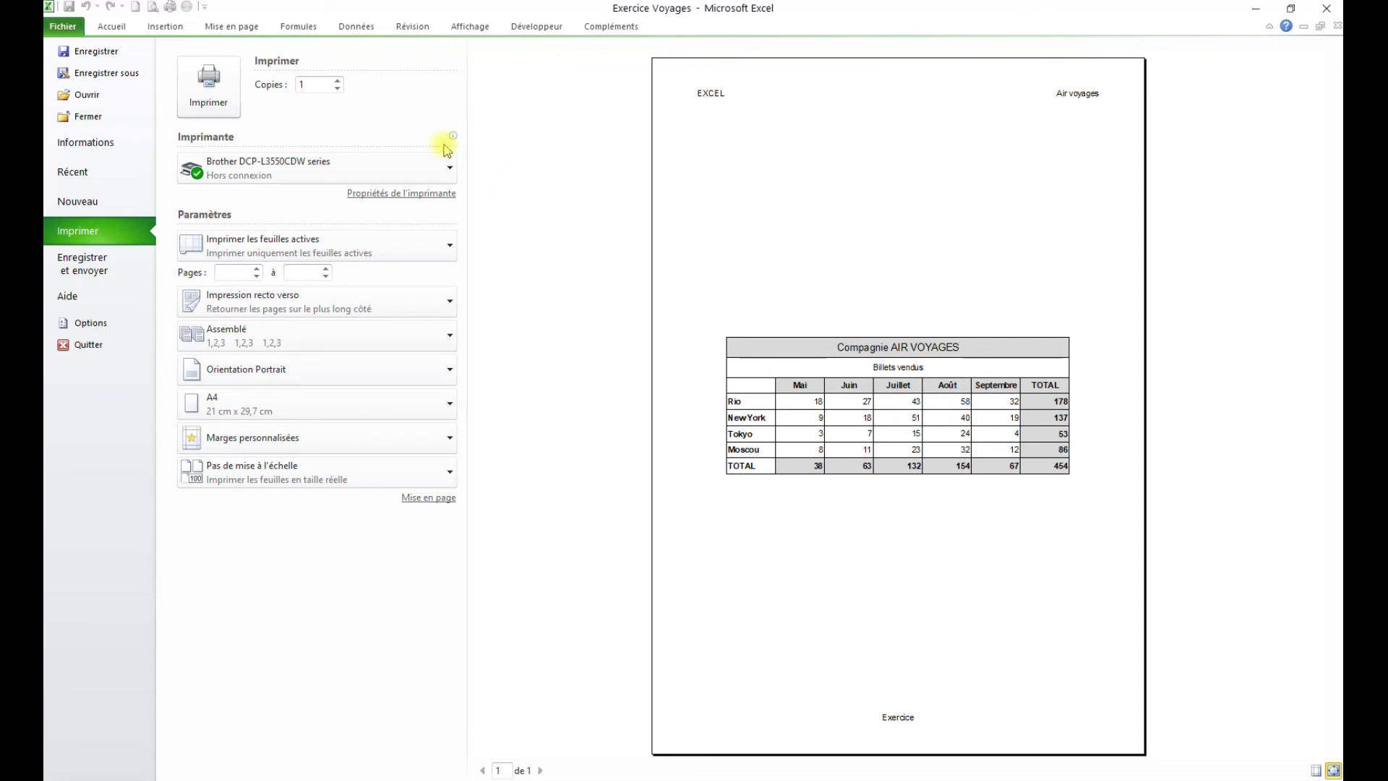
pyautogui.click(112, 26)
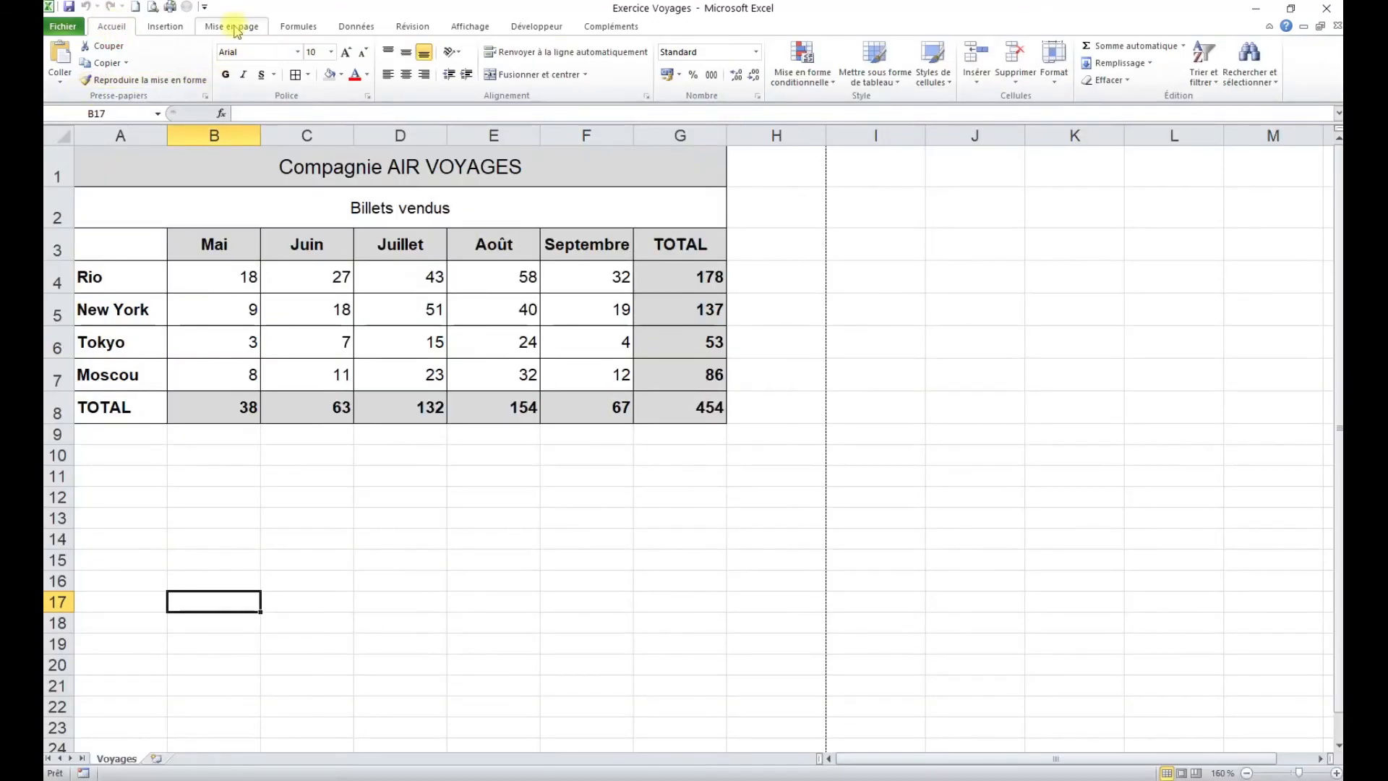
pyautogui.click(233, 27)
pyautogui.click(112, 27)
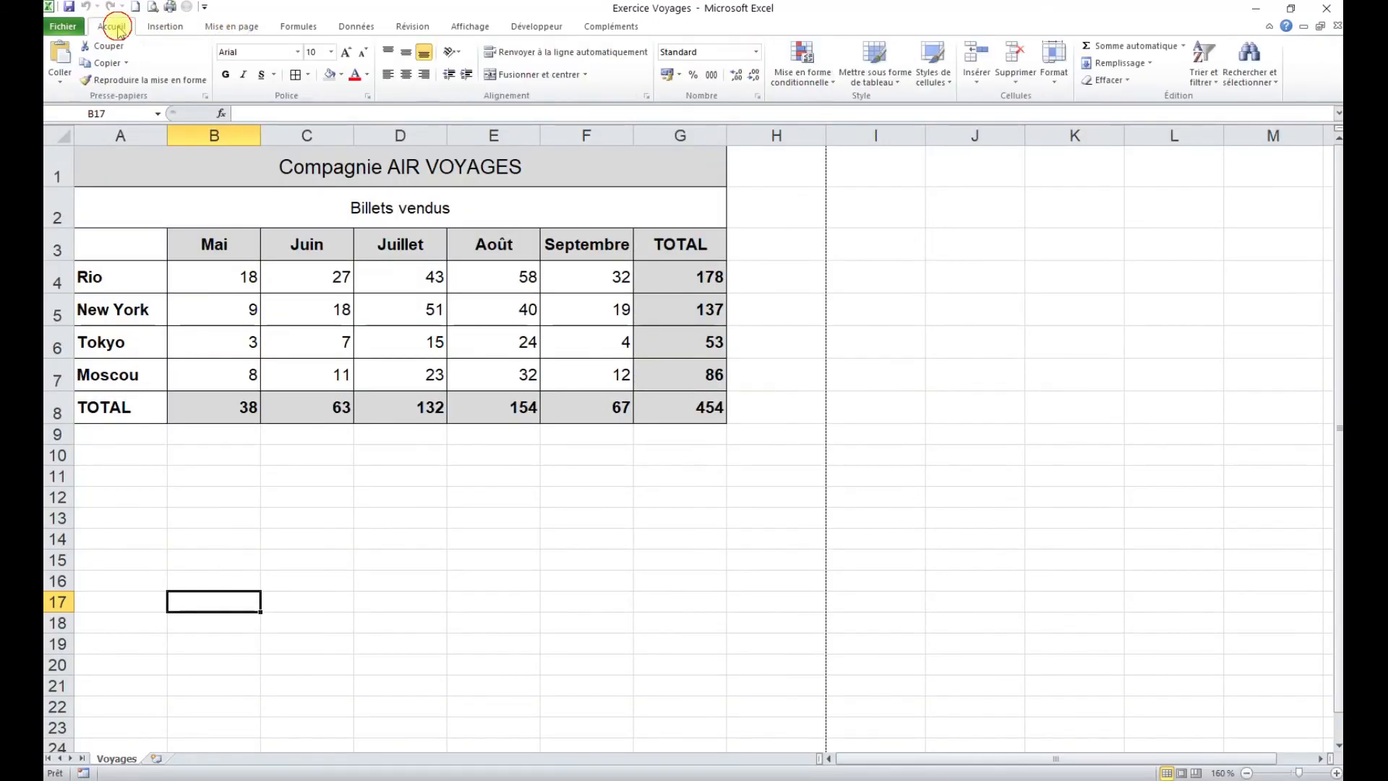